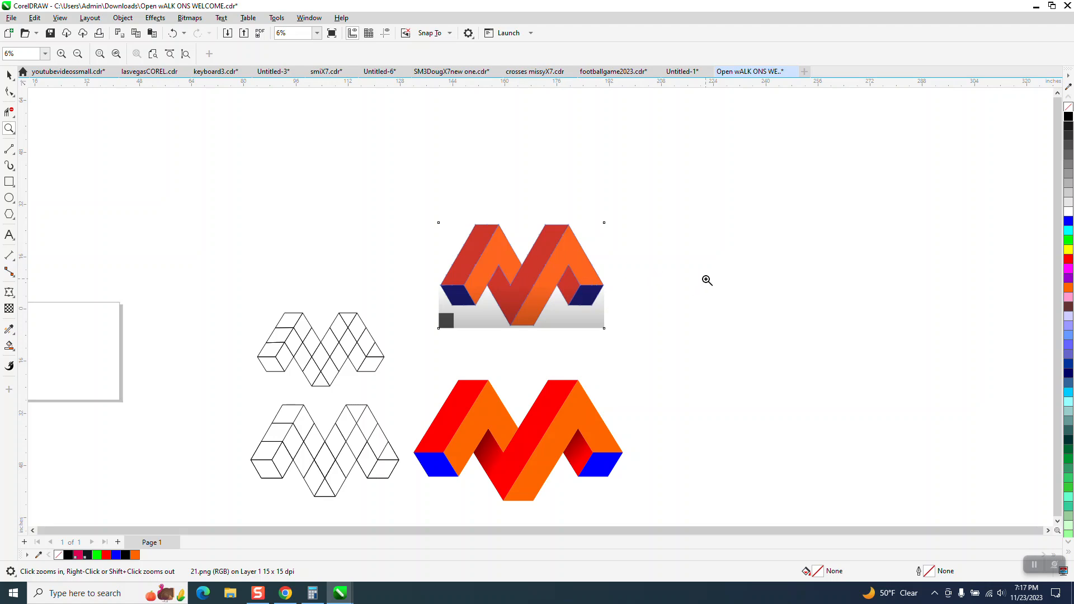
# Examine the reference M logos and the wireframe block grids they are built from
pyautogui.scroll(-1, 556, 331)
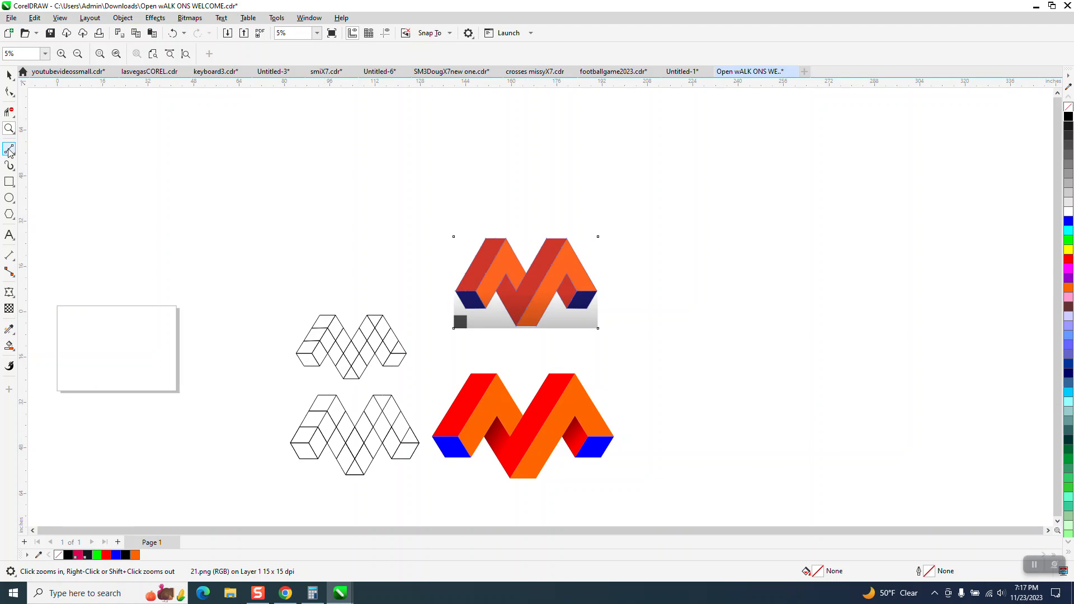
pyautogui.moveTo(204, 270); pyautogui.dragTo(735, 480)
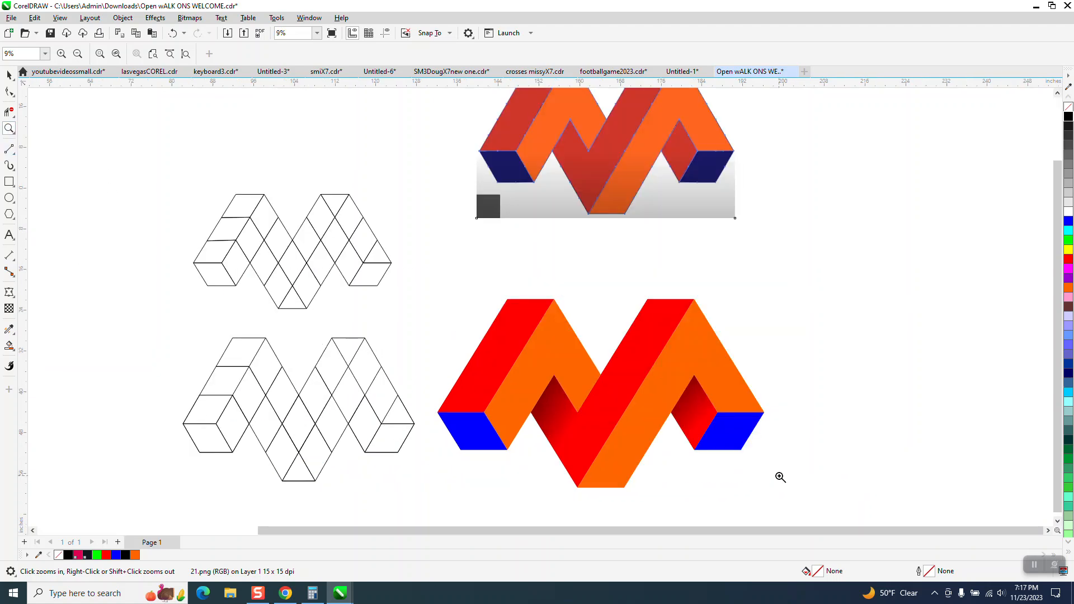
pyautogui.scroll(-2, 744, 437)
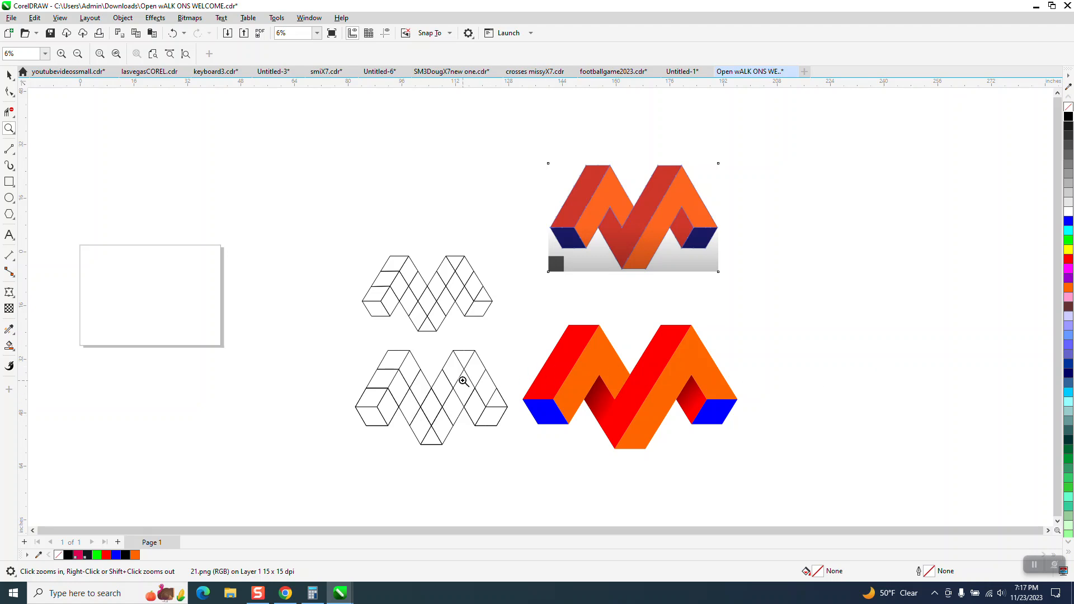
pyautogui.moveTo(313, 344)
pyautogui.mouseDown()
pyautogui.moveTo(505, 475)
pyautogui.moveTo(548, 480)
pyautogui.mouseUp()
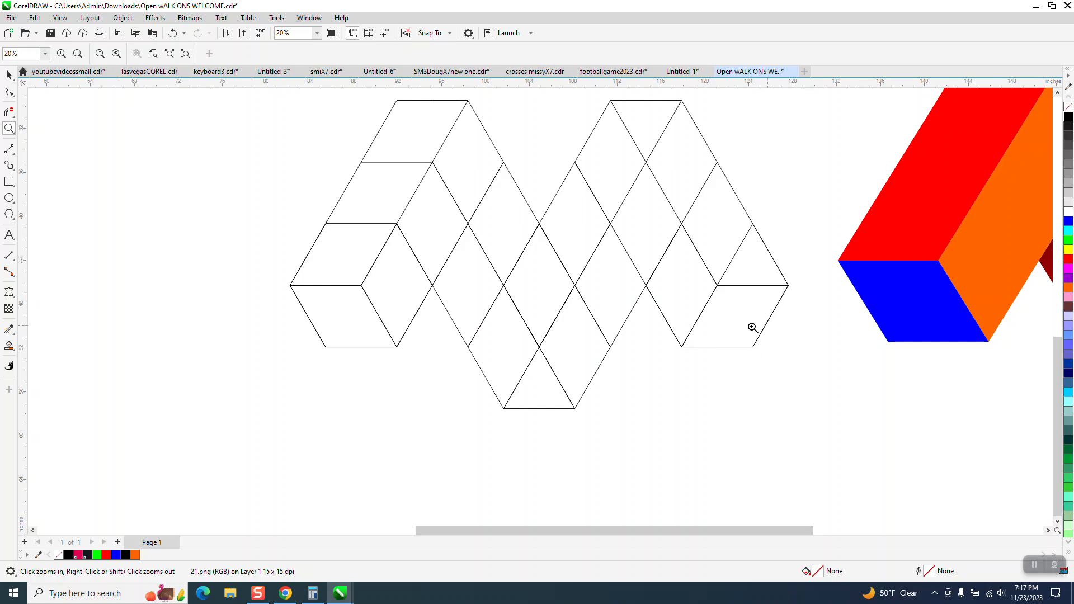
pyautogui.scroll(-3, 602, 410)
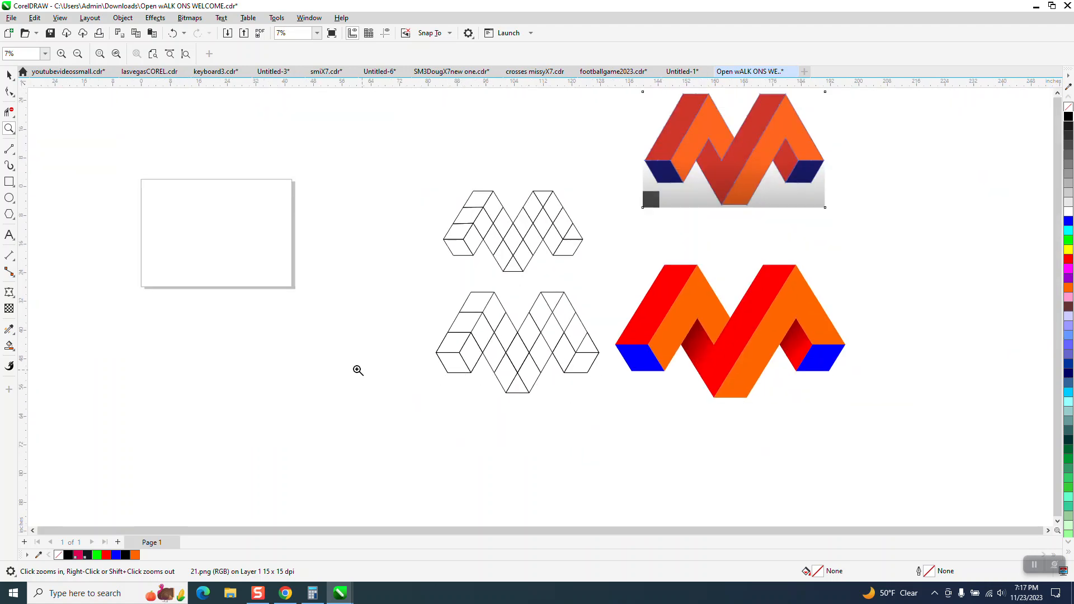
# Draw a six-sided polygon about 13.4 by 15.4 inches in the empty area below the page
pyautogui.click(13, 218)
pyautogui.click(79, 211)
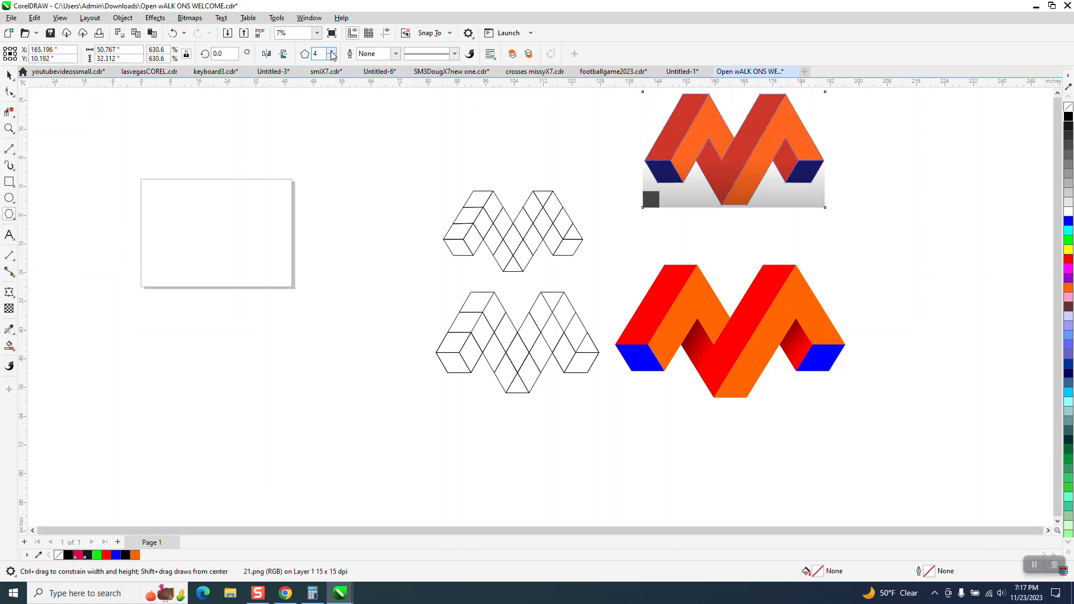
pyautogui.click(331, 51)
pyautogui.moveTo(324, 338); pyautogui.dragTo(295, 392)
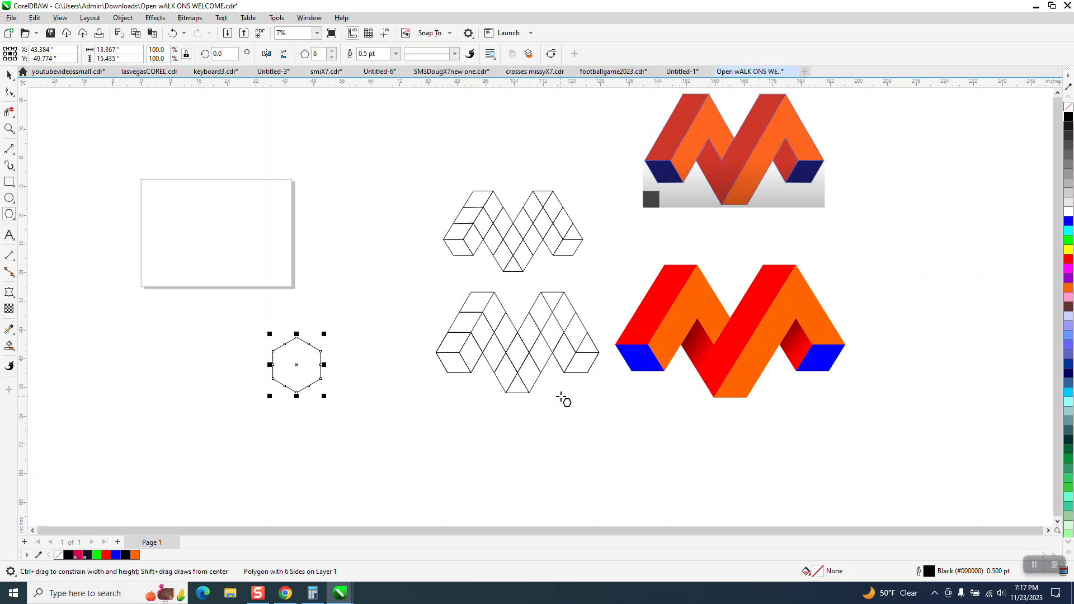
# Draw straight two-point lines between the opposite corners of the hexagon so they cross at its centre
pyautogui.click(15, 157)
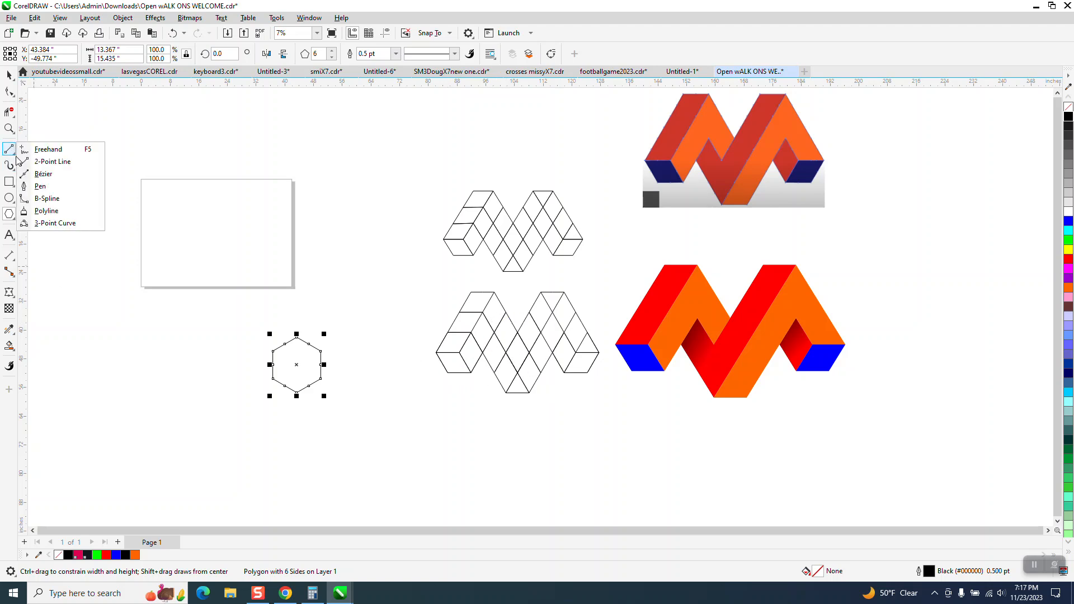
pyautogui.click(45, 161)
pyautogui.moveTo(321, 379); pyautogui.dragTo(273, 379)
pyautogui.moveTo(297, 338); pyautogui.dragTo(297, 393)
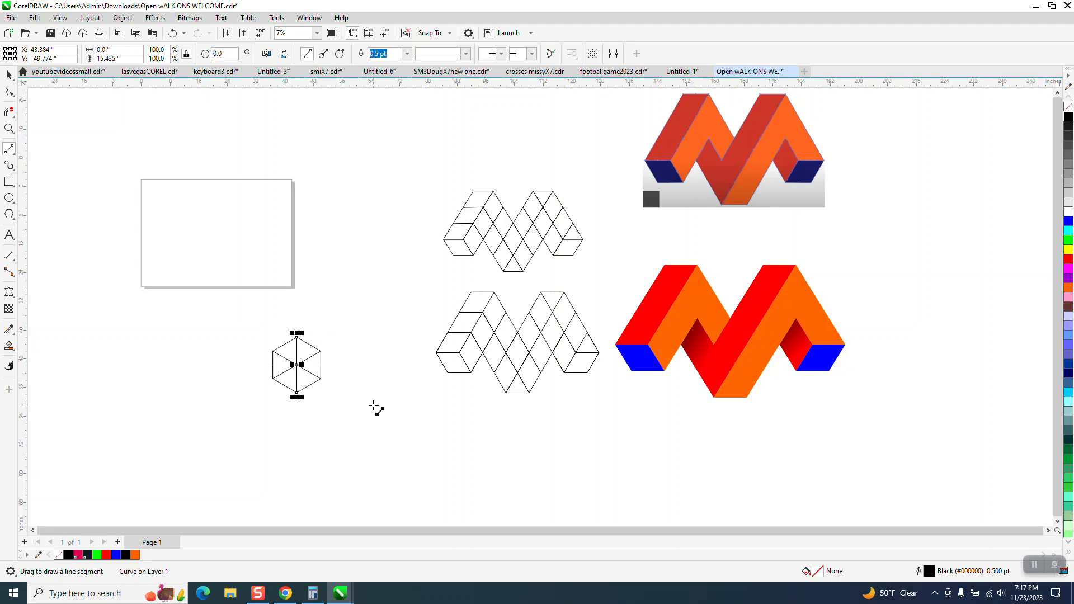
# Delete alternate line segments inside the hexagon so it reads as a cube, and group all its parts
pyautogui.click(9, 112)
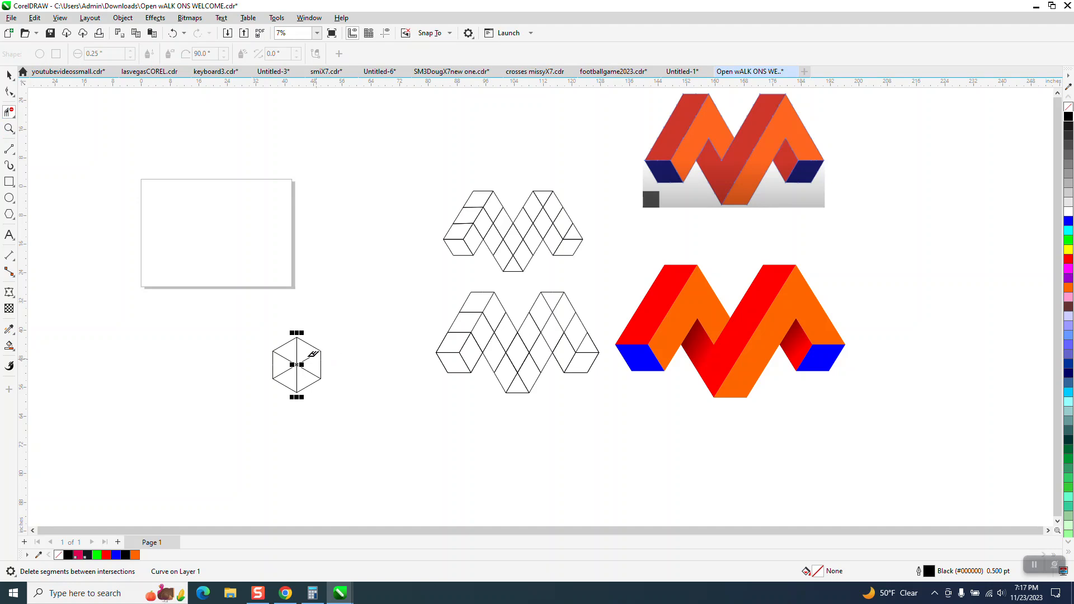
pyautogui.click(298, 349)
pyautogui.click(9, 75)
pyautogui.moveTo(257, 328); pyautogui.dragTo(355, 428)
pyautogui.hotkey('ctrl', 'g')
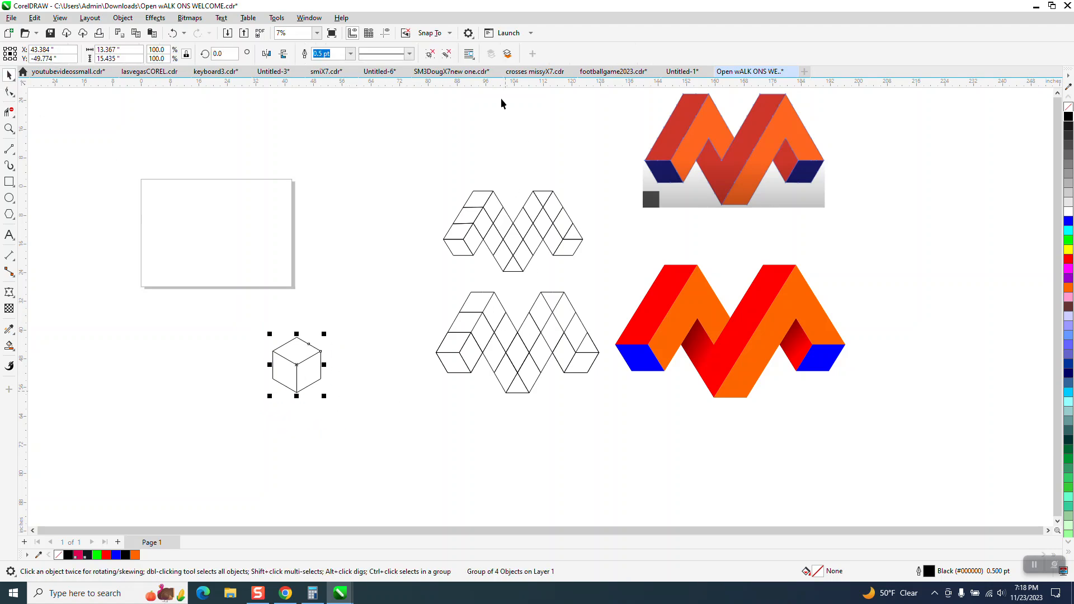
# Check the snapping options and place a vertical guideline through the cube's centre and lowest corner
pyautogui.click(449, 33)
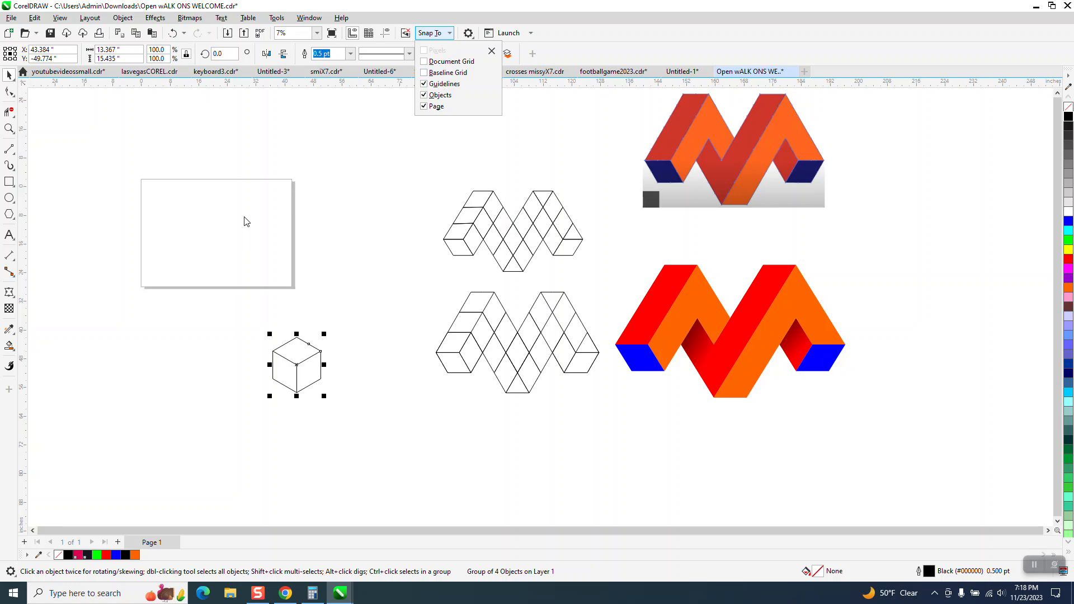
pyautogui.click(8, 129)
pyautogui.moveTo(257, 320); pyautogui.dragTo(387, 405)
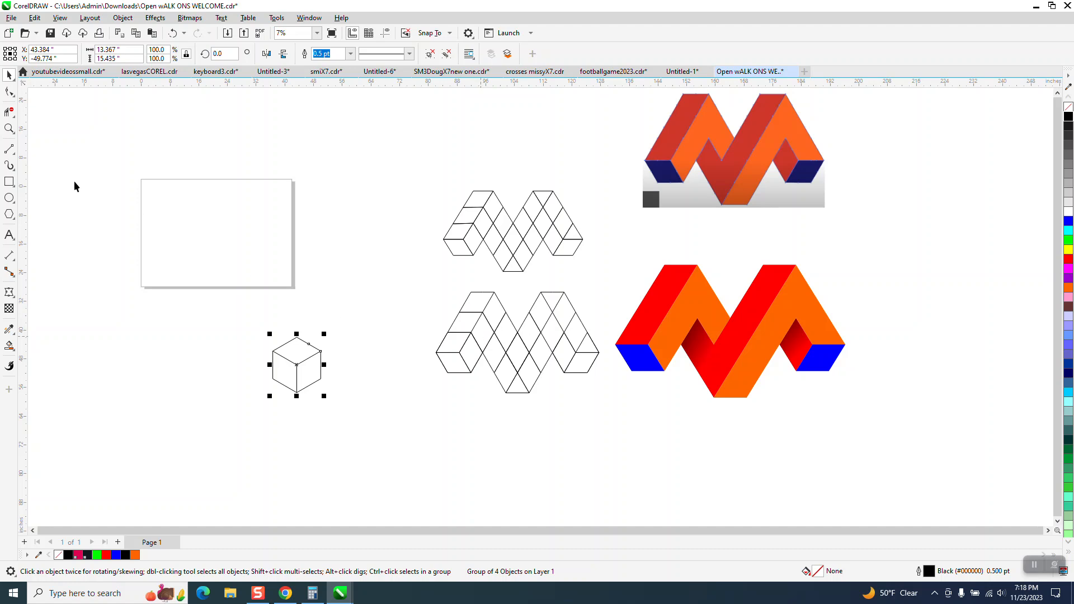
pyautogui.click(9, 128)
pyautogui.moveTo(176, 276); pyautogui.dragTo(396, 414)
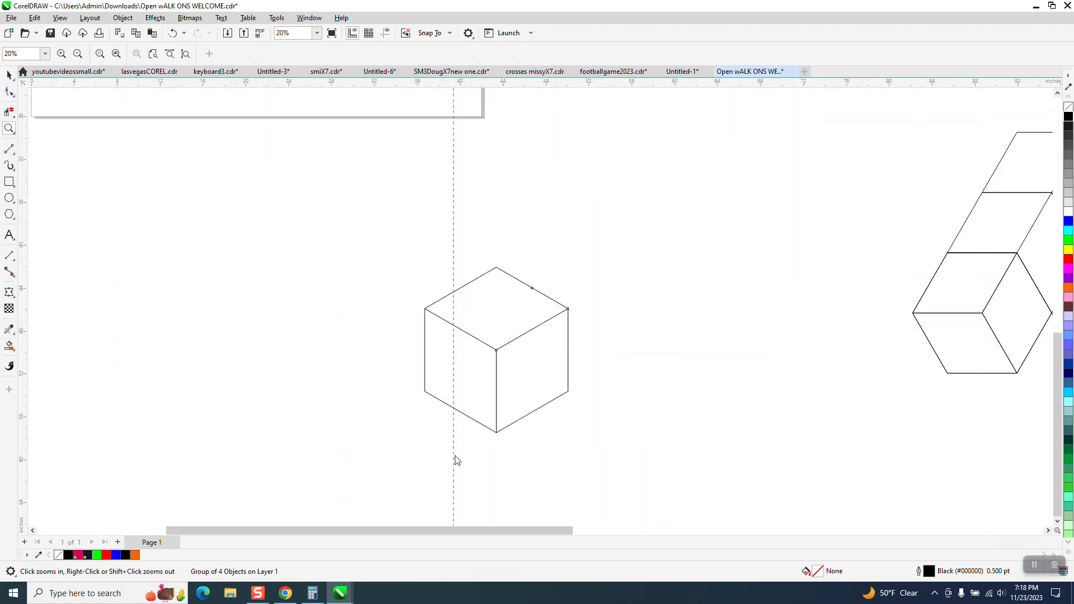
pyautogui.moveTo(500, 447); pyautogui.dragTo(497, 433)
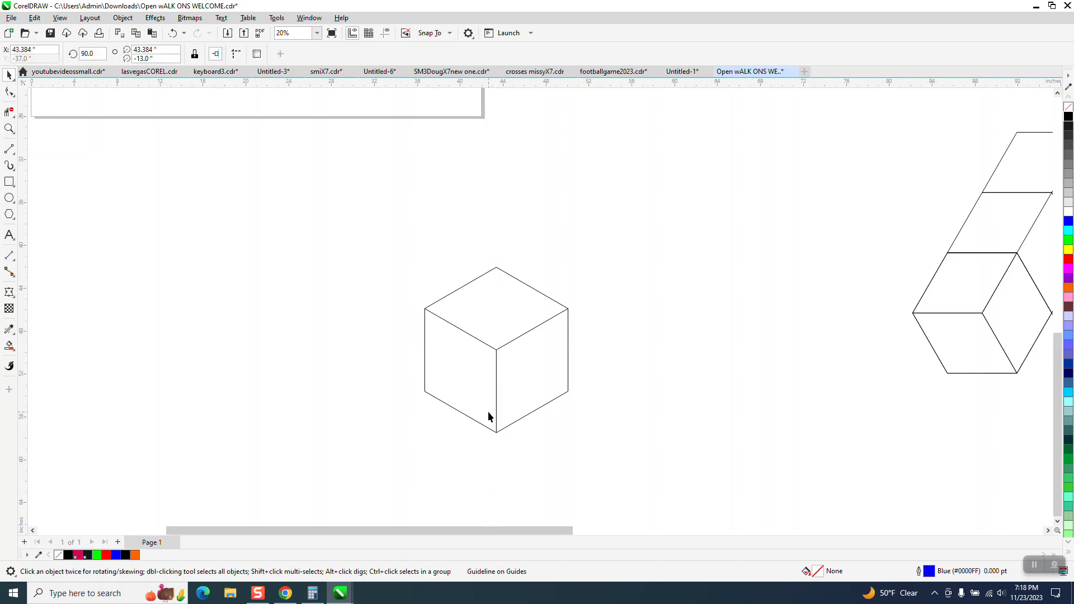
# Show the guidelines and delete the extra vertical and horizontal ones near the cube
pyautogui.click(387, 35)
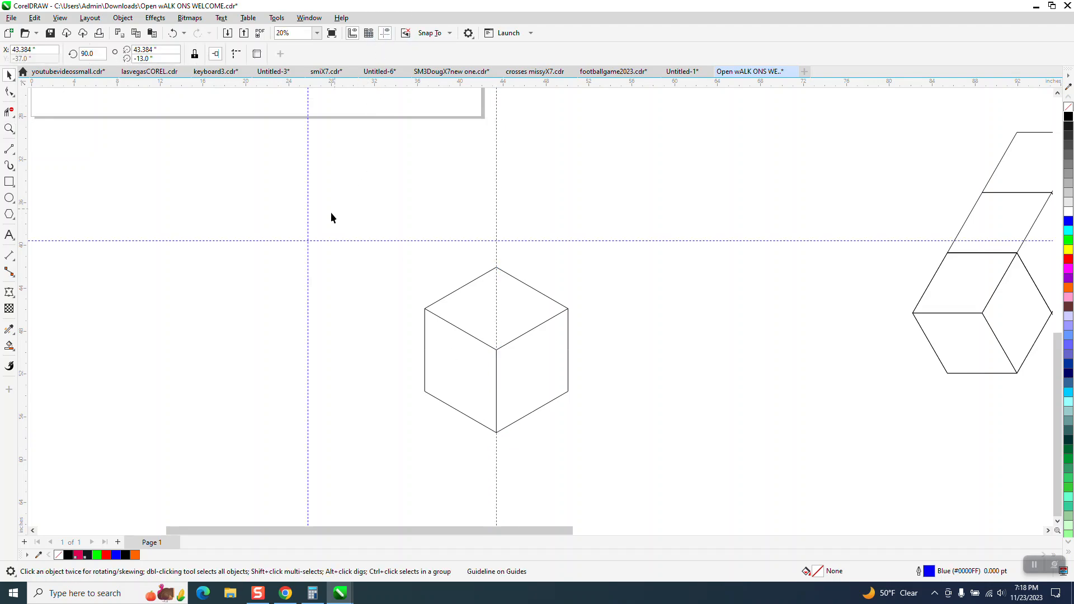
pyautogui.press('Delete')
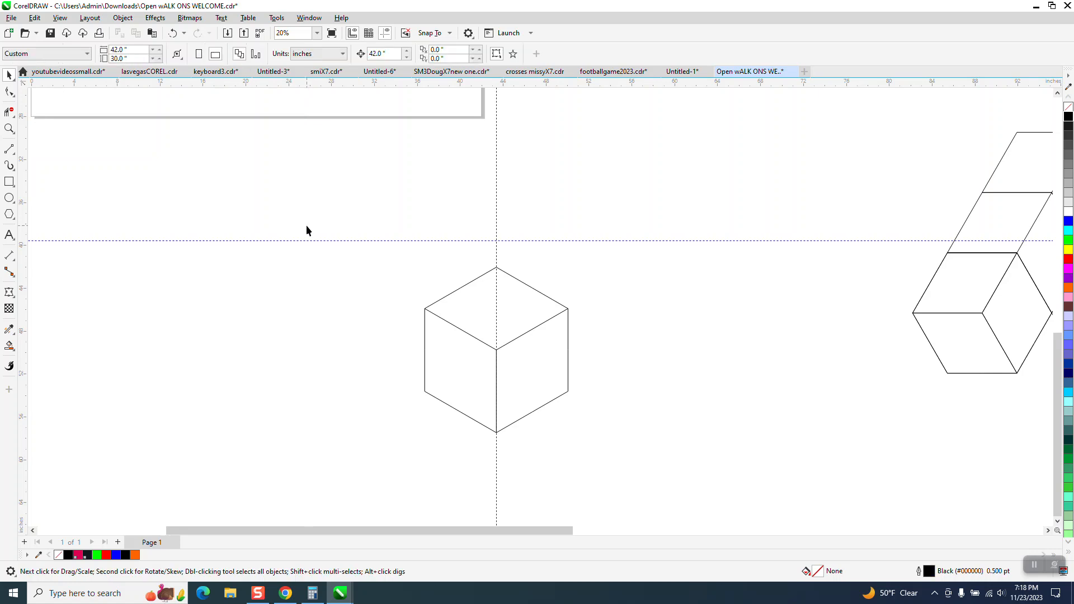
pyautogui.click(325, 241)
pyautogui.press('Delete')
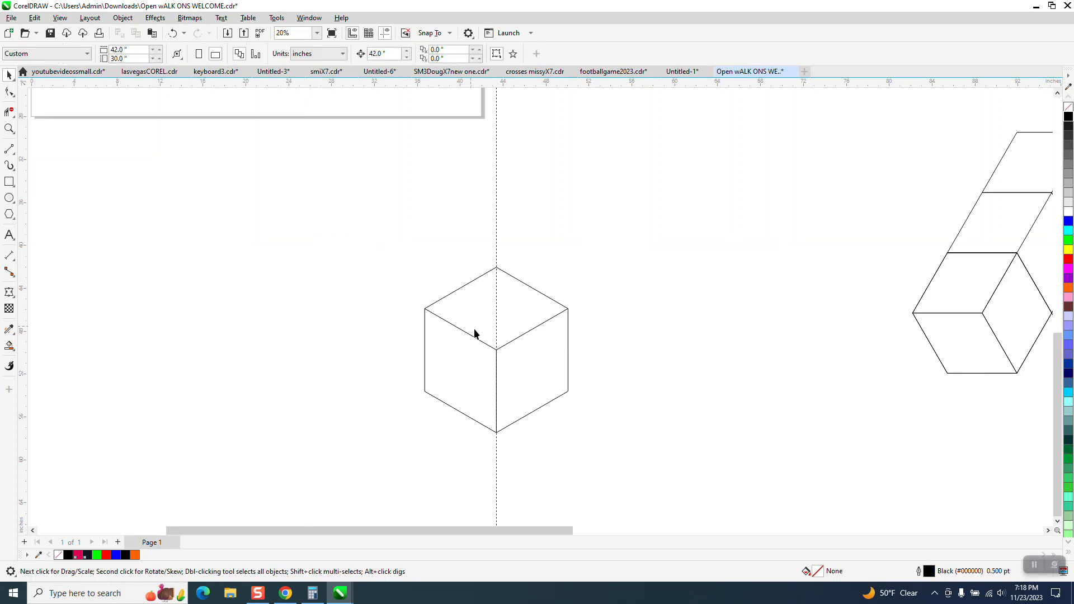
# Rotate the cube group 30 degrees counterclockwise about its lowest corner, bringing its upper right corner onto the guideline
pyautogui.click(511, 344)
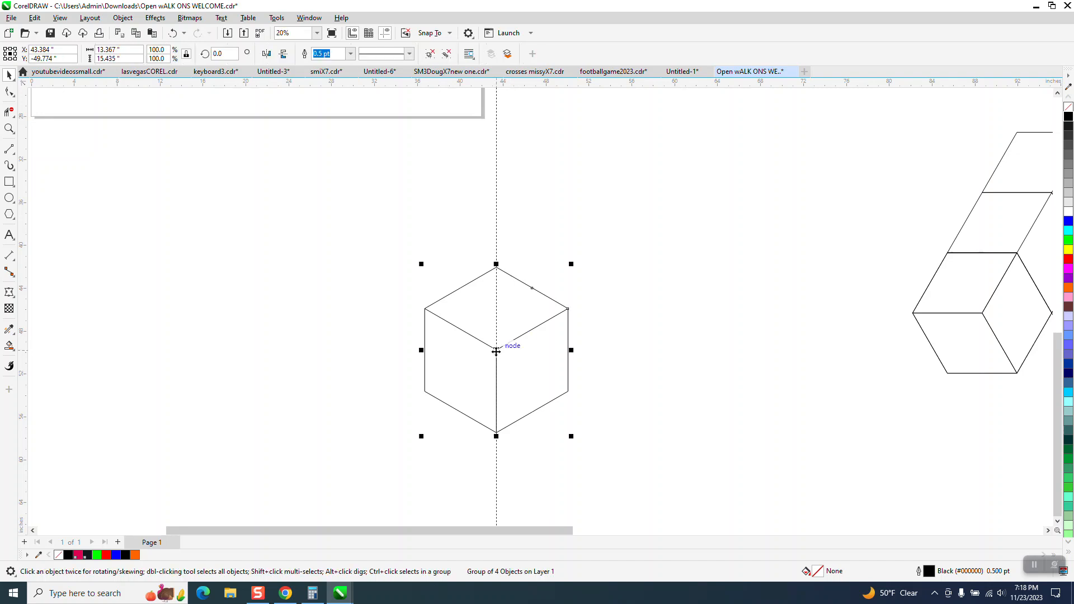
pyautogui.click(497, 351)
pyautogui.moveTo(497, 351); pyautogui.dragTo(496, 433)
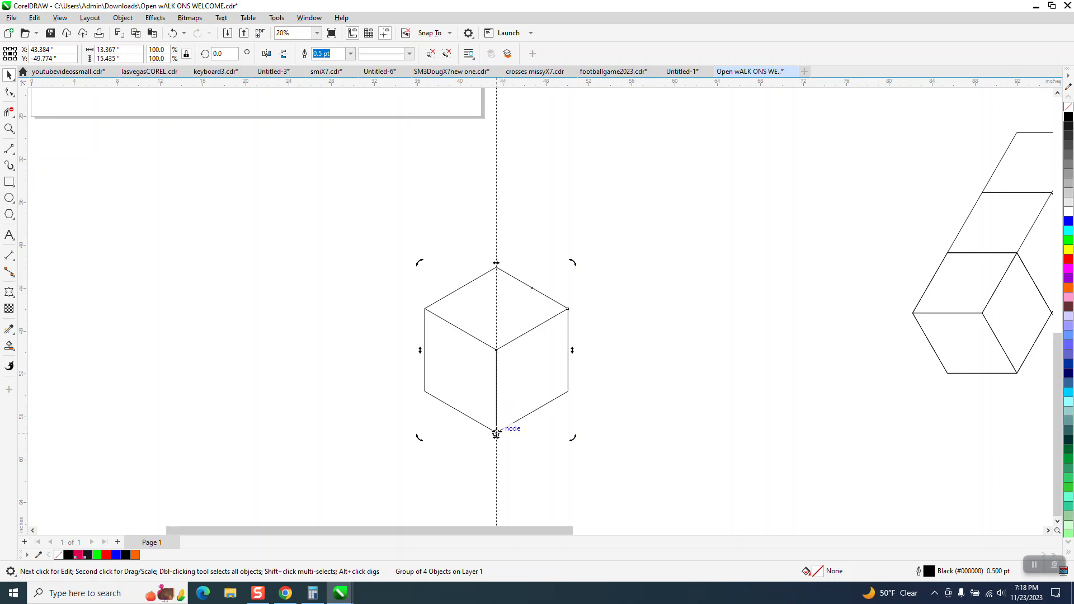
pyautogui.moveTo(568, 310); pyautogui.dragTo(497, 278)
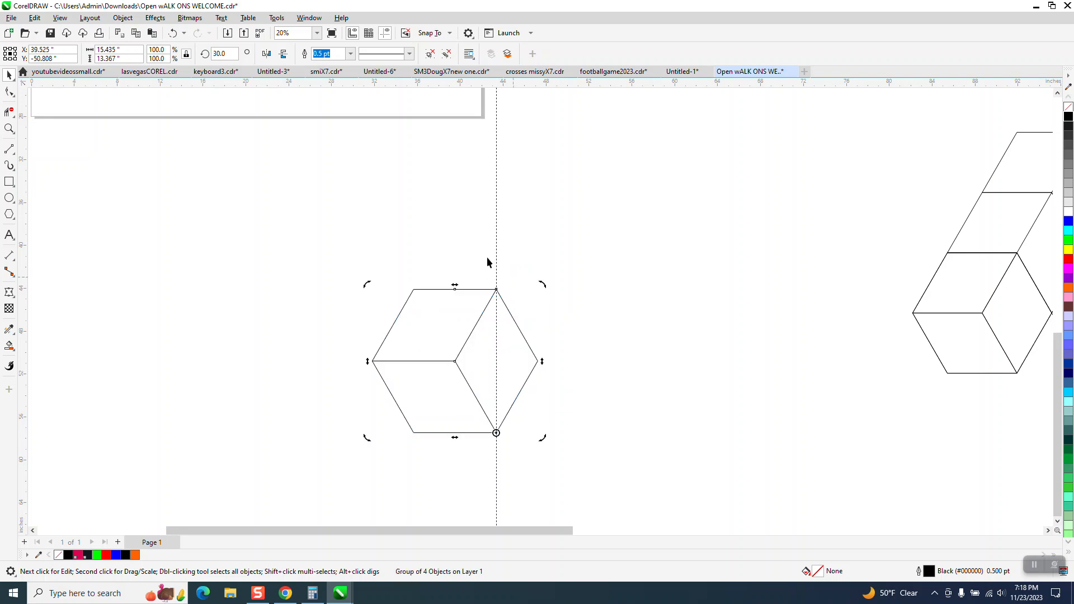
# Move the cube down and left of the guideline, and add two copies stepping diagonally up to the right
pyautogui.scroll(-2, 338, 248)
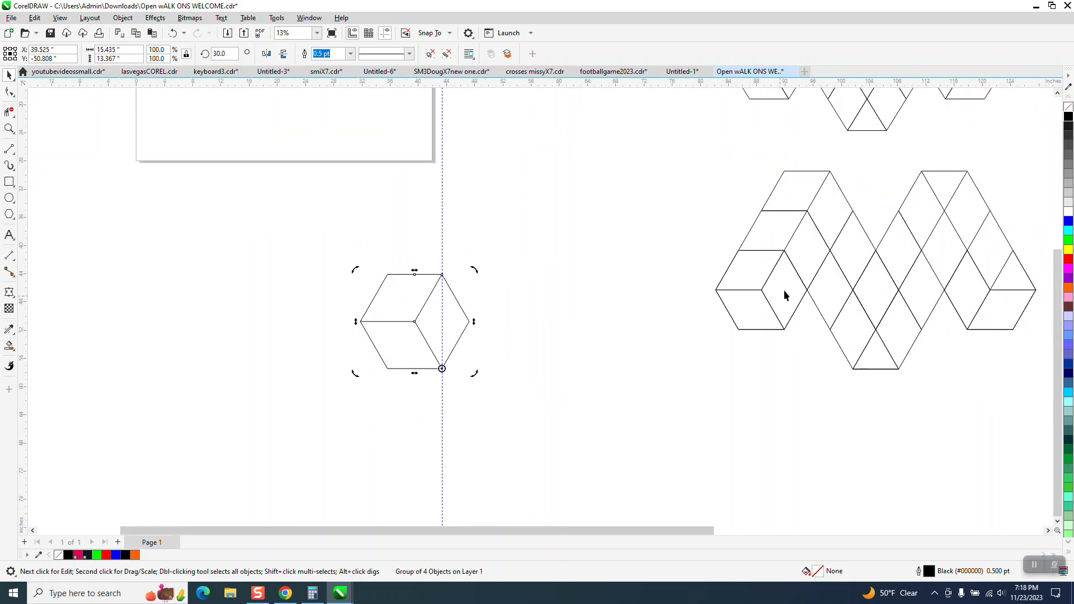
pyautogui.scroll(-1, 560, 291)
pyautogui.scroll(-1, 336, 313)
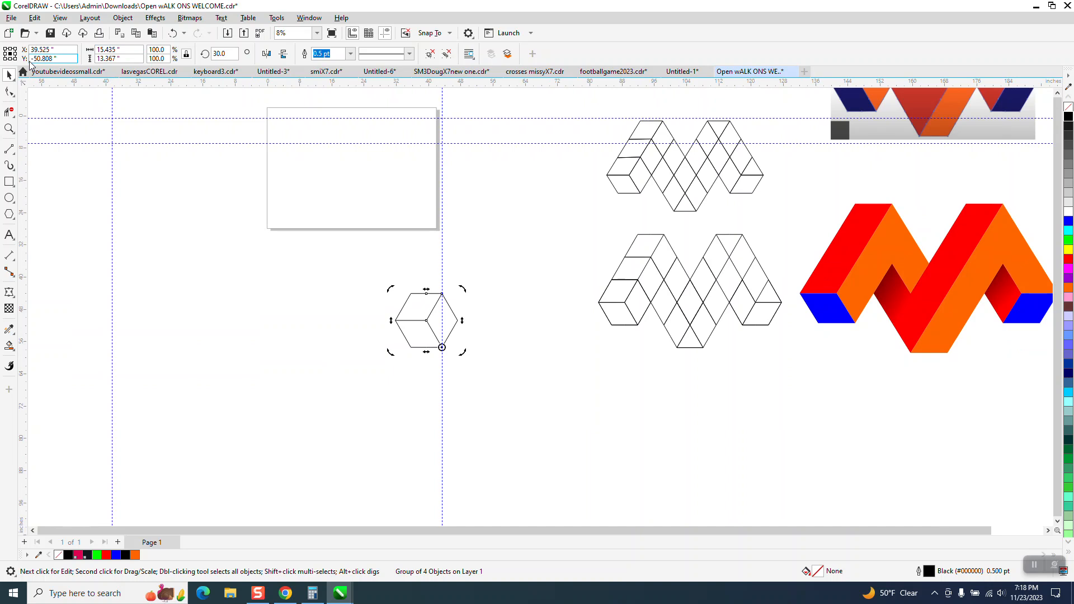
pyautogui.click(425, 318)
pyautogui.moveTo(451, 321); pyautogui.dragTo(395, 391)
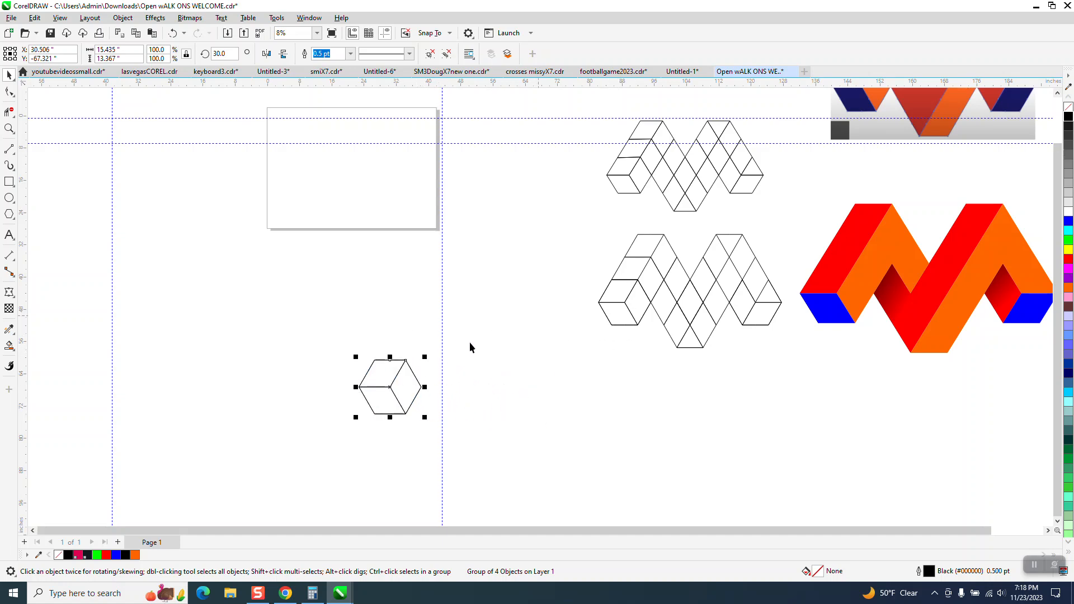
pyautogui.moveTo(390, 388); pyautogui.dragTo(408, 365)
pyautogui.hotkey('ctrl', 'r')
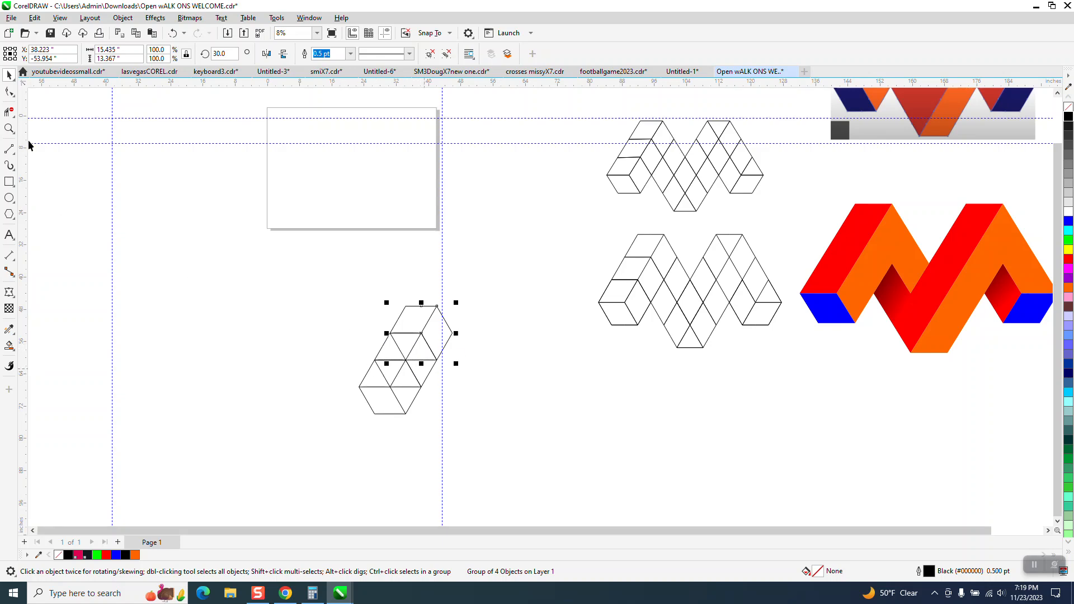
# Delete the overlapping inner segments where the three cubes meet so they form one solid diagonal bar
pyautogui.click(9, 129)
pyautogui.moveTo(283, 263); pyautogui.dragTo(655, 457)
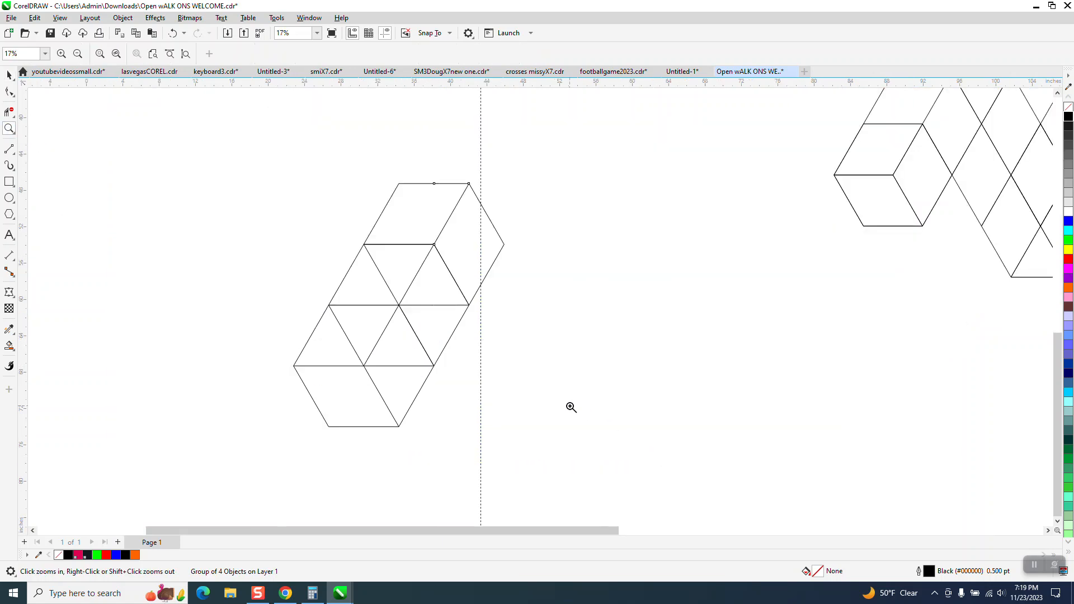
pyautogui.scroll(-1, 391, 311)
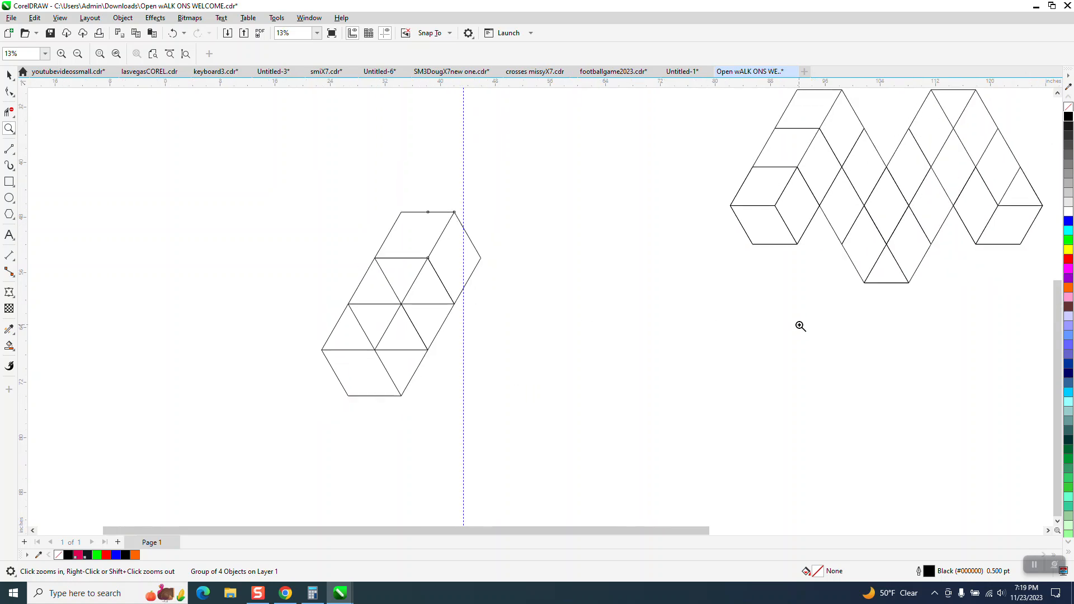
pyautogui.click(9, 112)
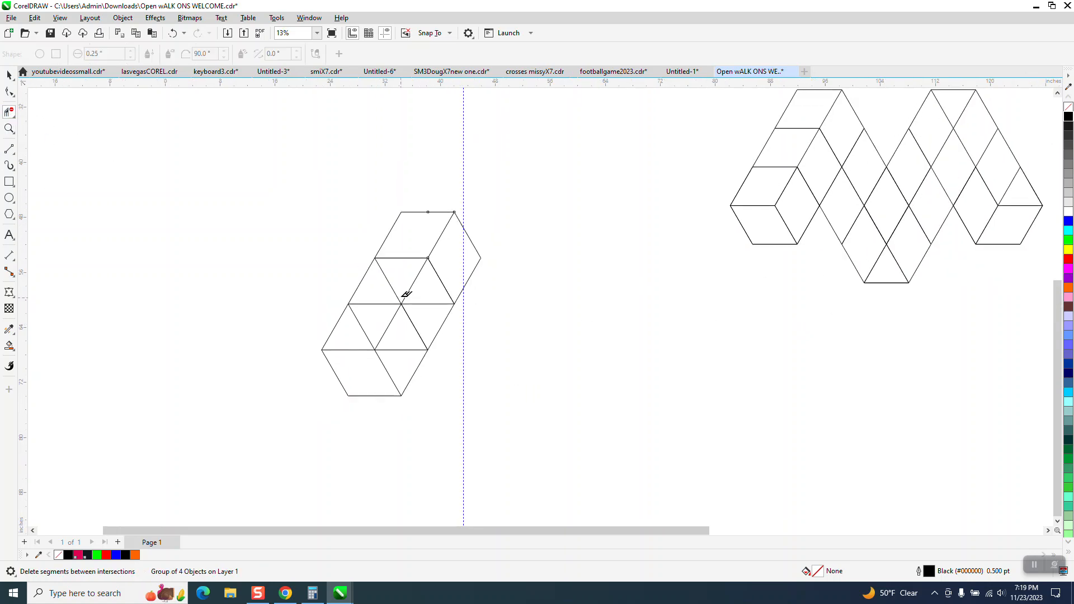
pyautogui.click(389, 283)
pyautogui.click(360, 322)
pyautogui.click(405, 346)
pyautogui.click(440, 304)
# Create an orange diamond from the top cube's right face with Smart Fill
pyautogui.scroll(-2, 447, 312)
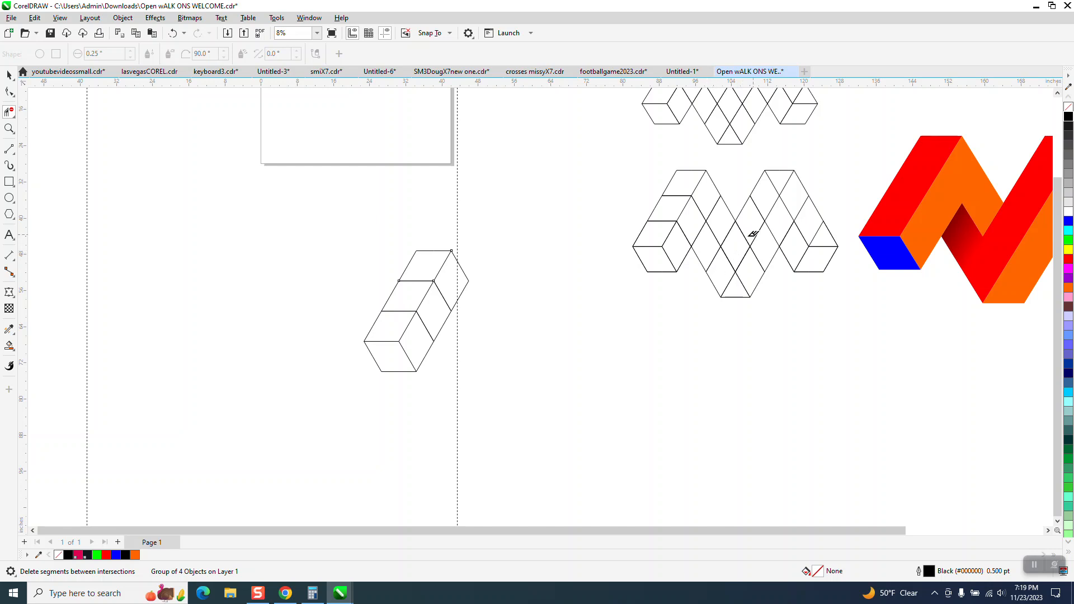
pyautogui.click(9, 74)
pyautogui.click(542, 306)
pyautogui.click(445, 284)
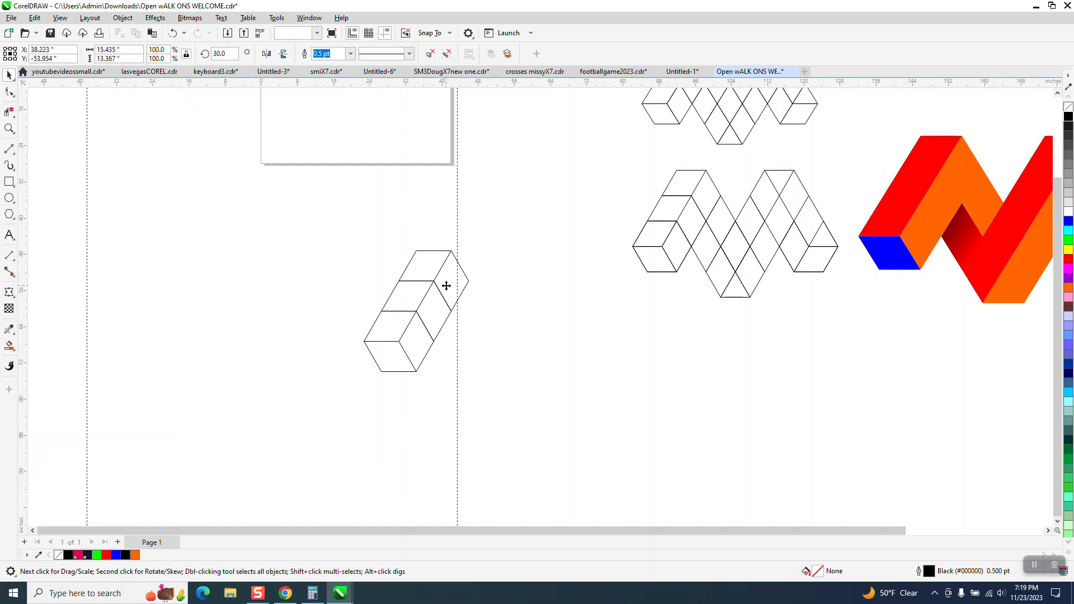
pyautogui.click(9, 347)
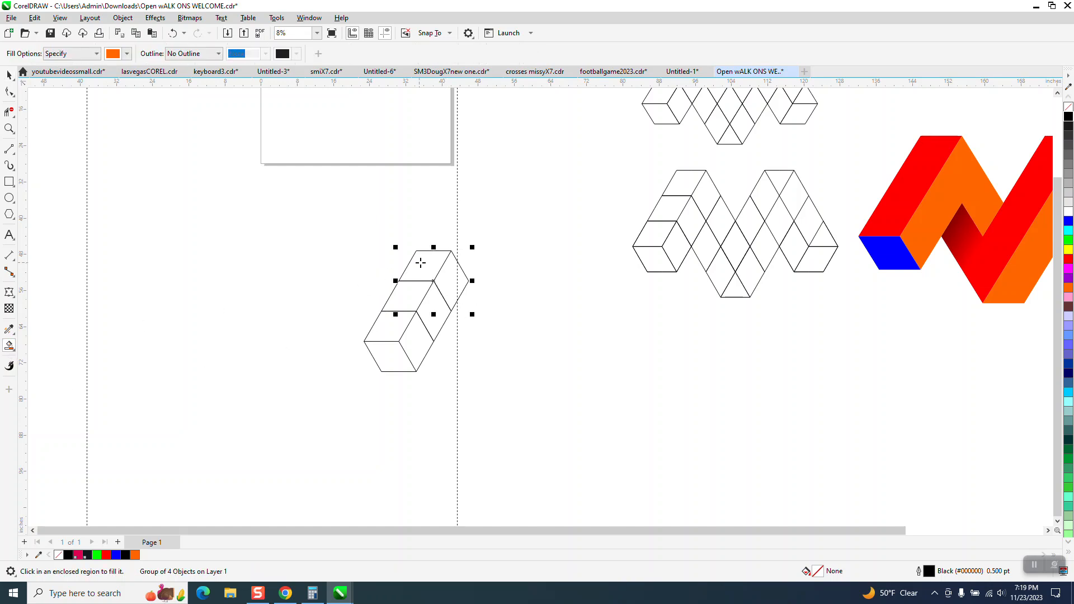
pyautogui.click(445, 282)
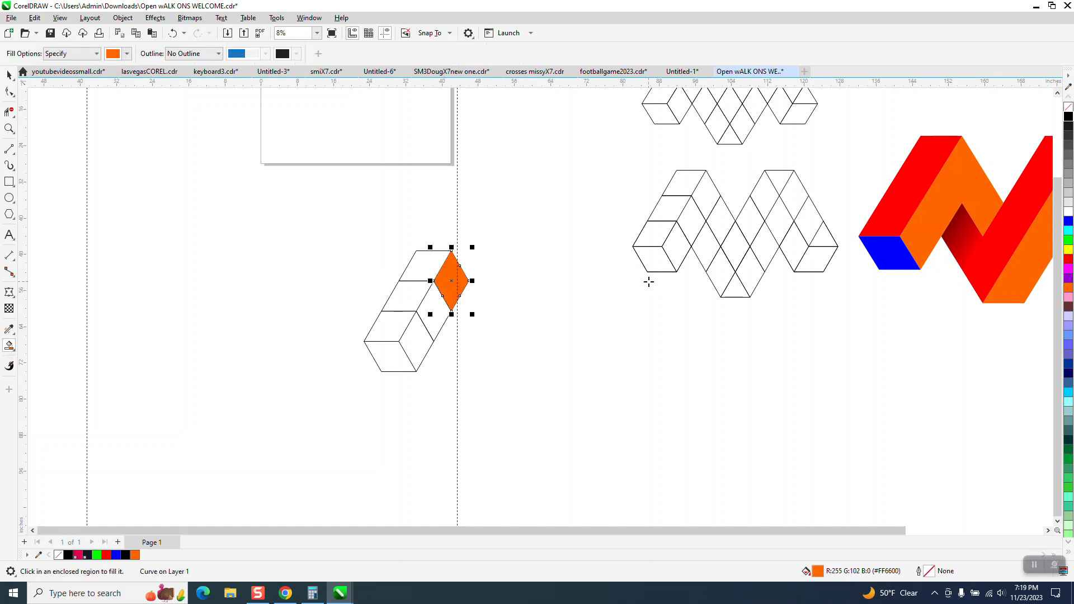
# Move the orange diamond right to the reference wireframe, remove its fill and give it a black outline
pyautogui.hotkey('shift', 'Right')
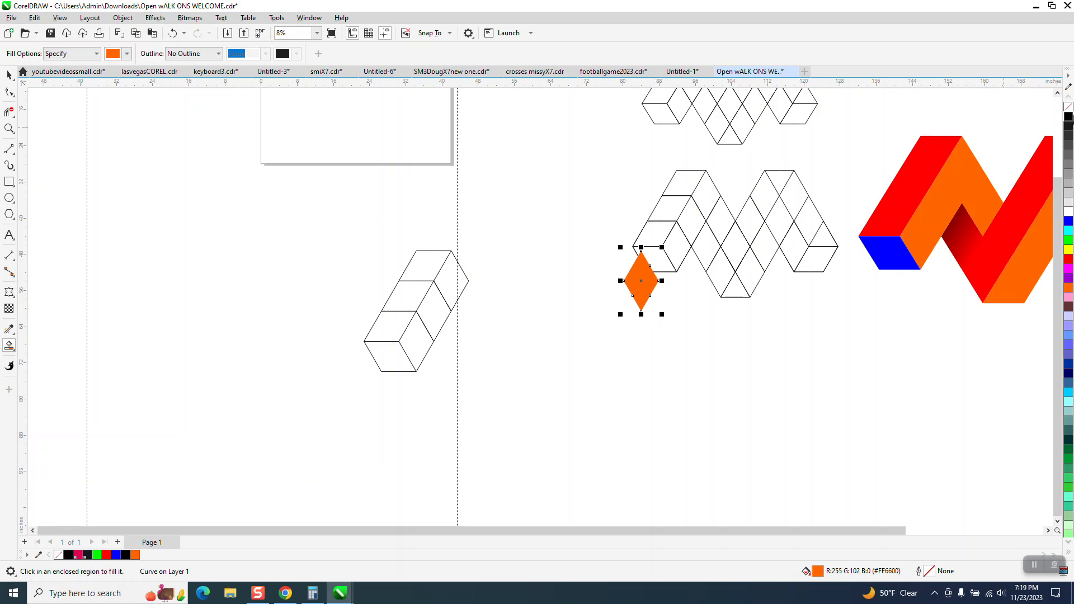
pyautogui.click(1067, 109)
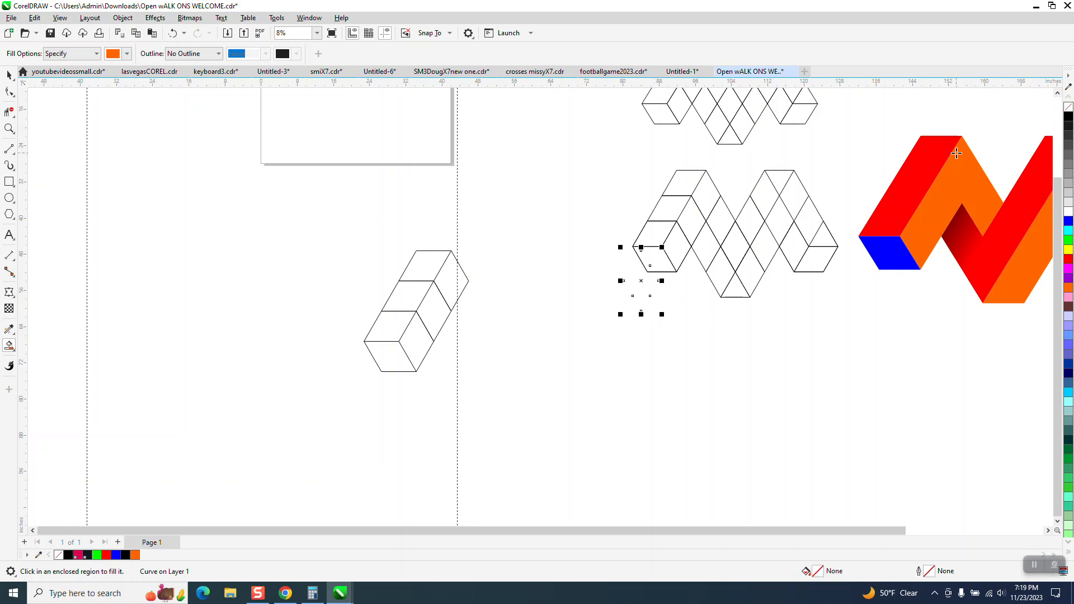
pyautogui.rightClick(1068, 116)
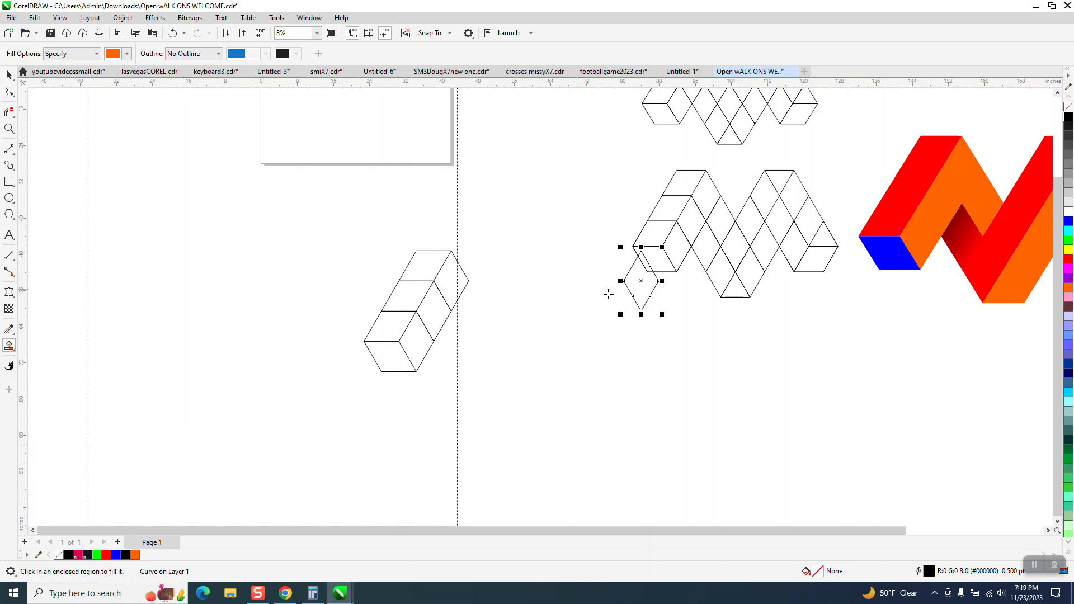
# Snap the outlined diamond against the top right edge of the diagonal bar and place a copy one step diagonally down-left
pyautogui.click(626, 281)
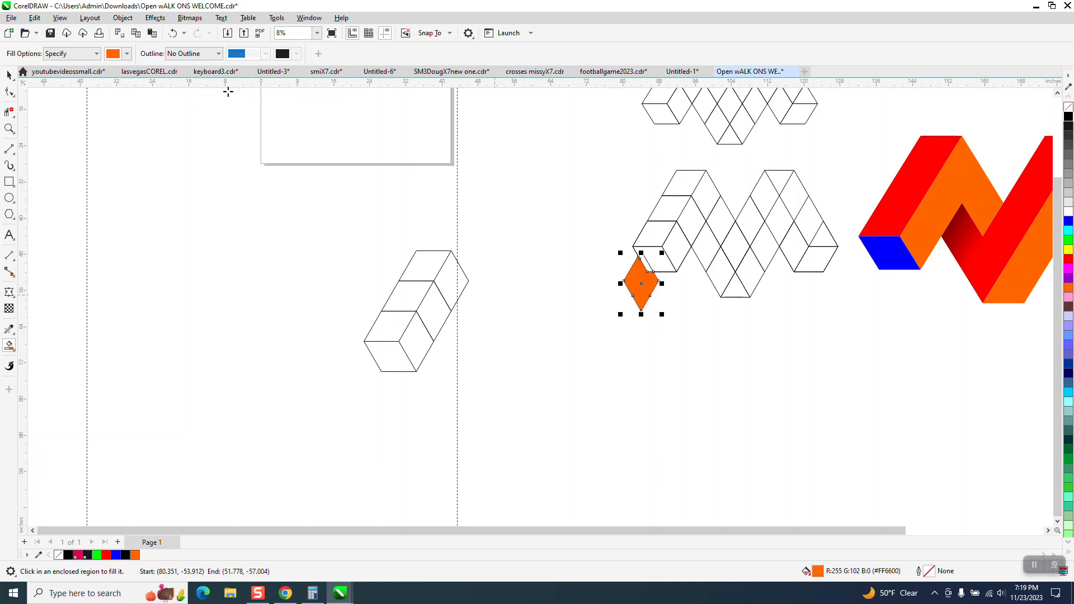
pyautogui.click(172, 33)
pyautogui.click(9, 74)
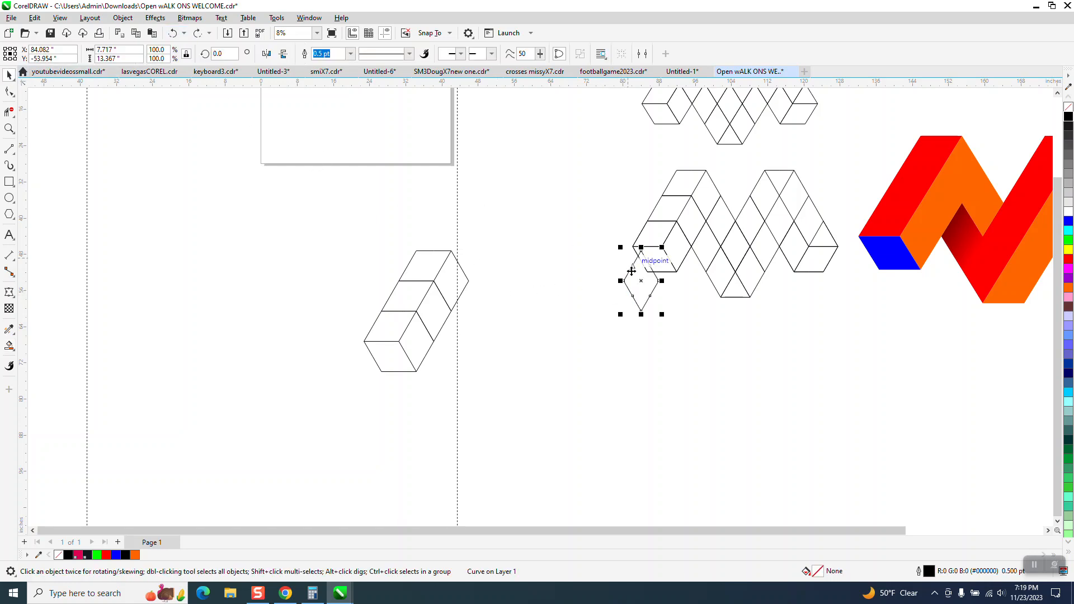
pyautogui.moveTo(621, 286); pyautogui.dragTo(454, 314)
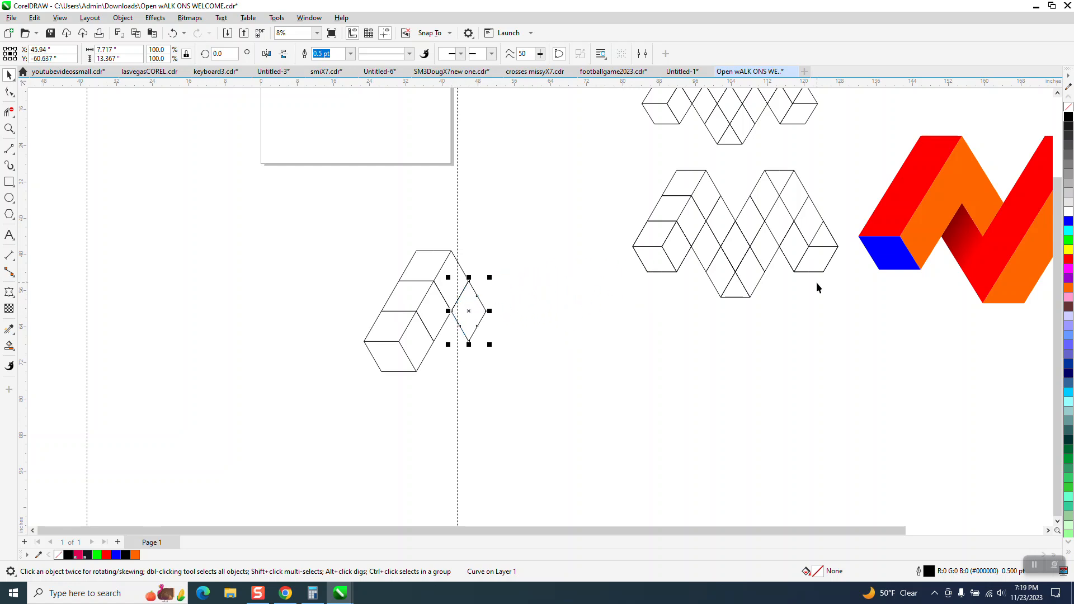
pyautogui.moveTo(452, 311); pyautogui.dragTo(435, 344)
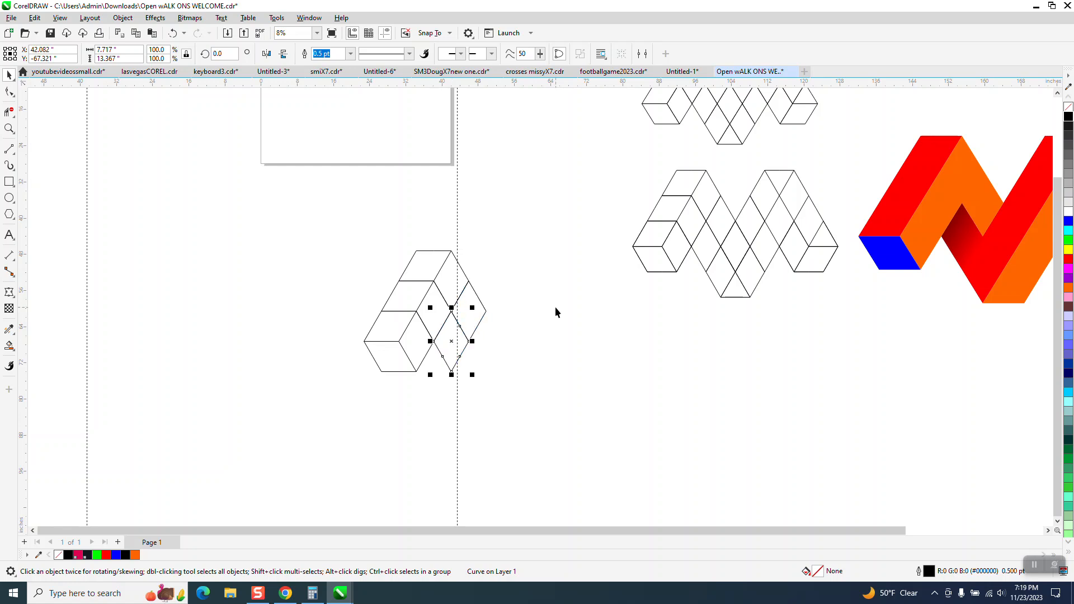
pyautogui.click(554, 312)
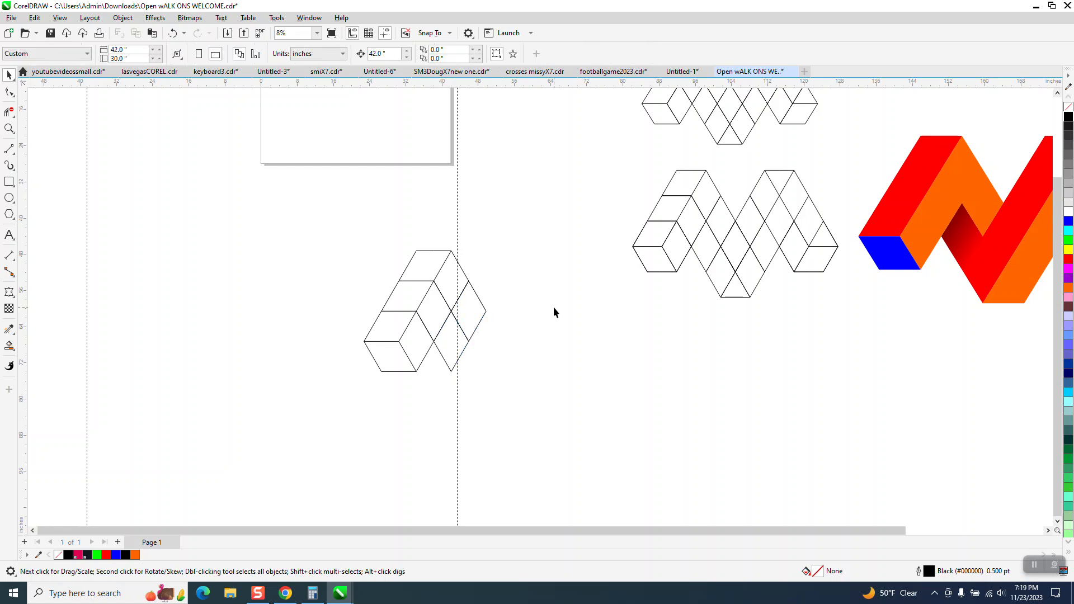
# Select both diamonds and place a copy of the pair directly to their right, snapped node to node
pyautogui.click(480, 321)
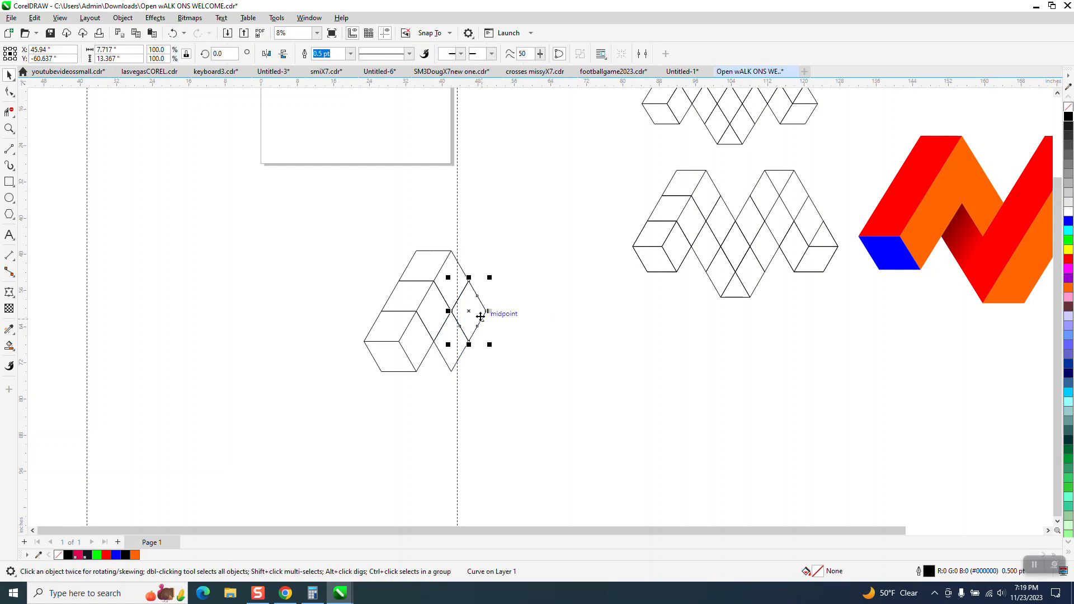
pyautogui.keyDown('shift'); pyautogui.click(459, 350); pyautogui.keyUp('shift')
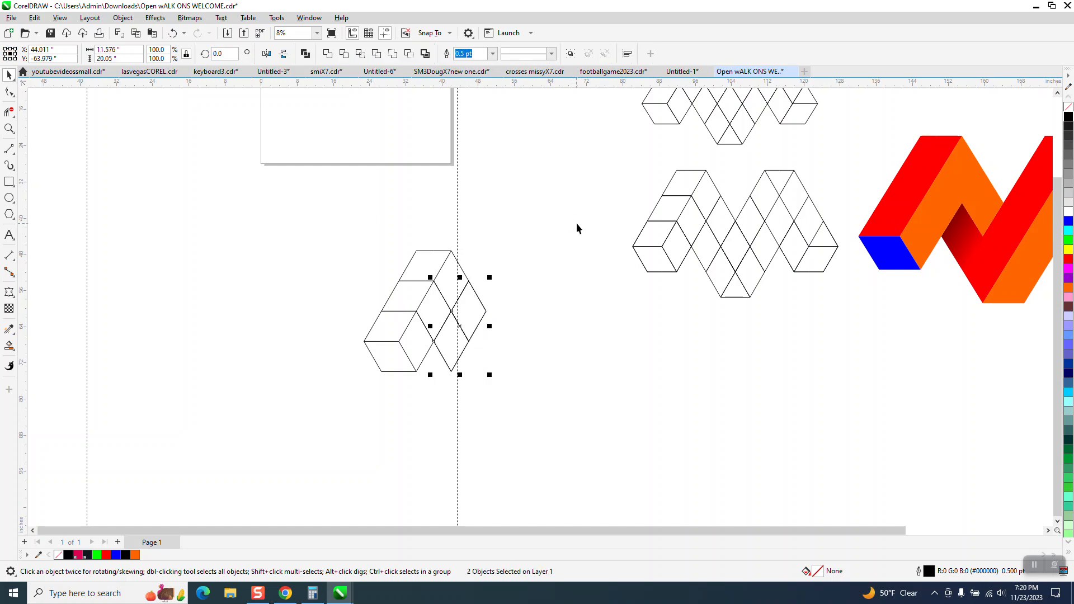
pyautogui.moveTo(451, 313); pyautogui.dragTo(487, 318)
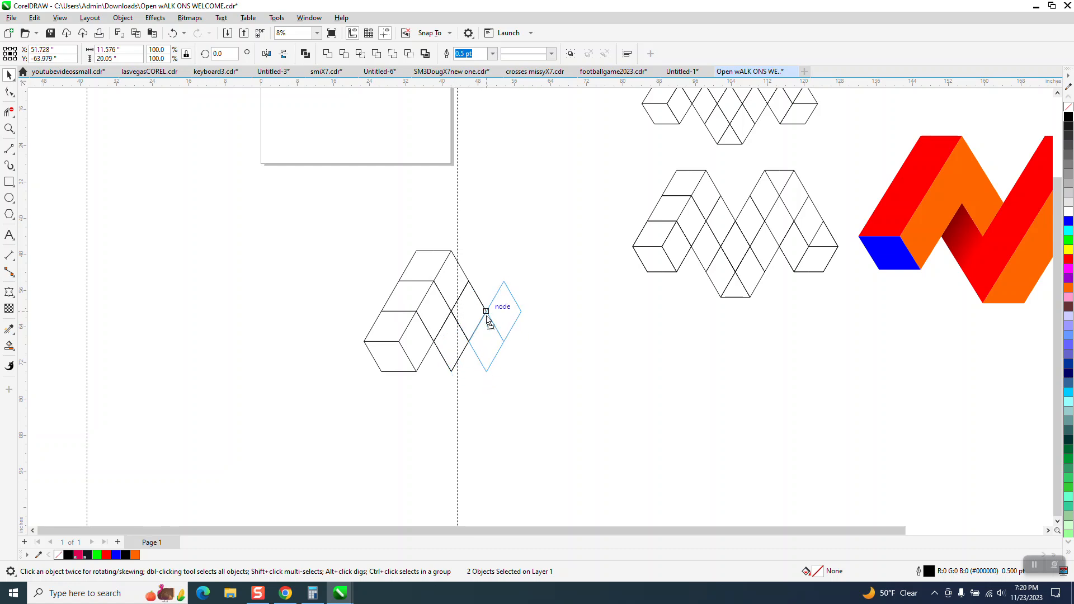
pyautogui.moveTo(487, 318); pyautogui.dragTo(487, 318)
pyautogui.scroll(-1, 526, 308)
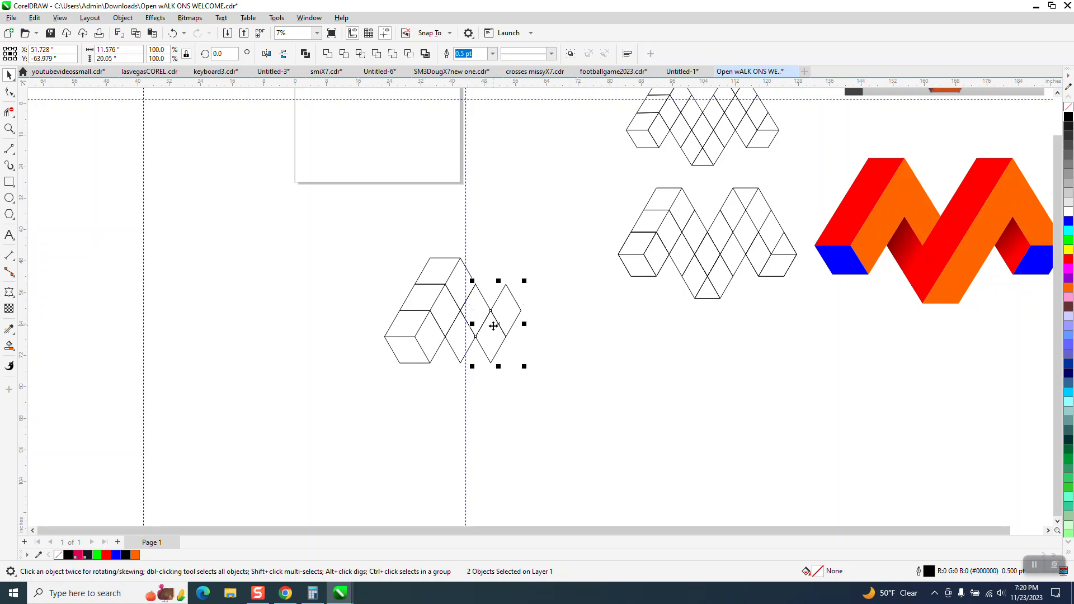
# Extend both diamond rows of the descending leg by one diamond at the lower end and remove the stray upper diamond
pyautogui.click(512, 302)
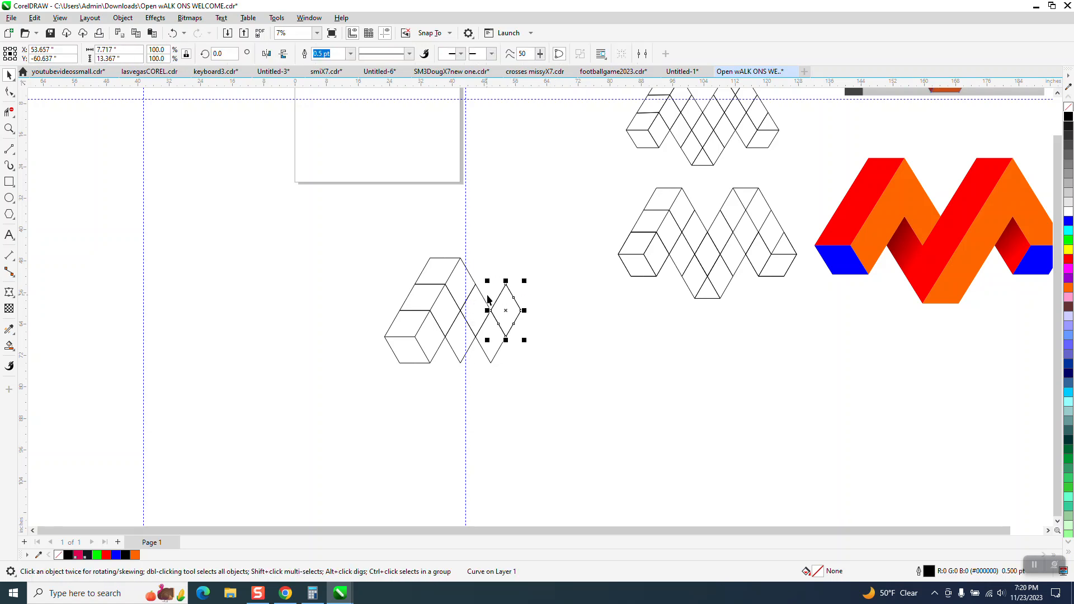
pyautogui.moveTo(493, 310)
pyautogui.mouseDown()
pyautogui.moveTo(506, 302)
pyautogui.moveTo(506, 364)
pyautogui.moveTo(488, 365)
pyautogui.mouseUp()
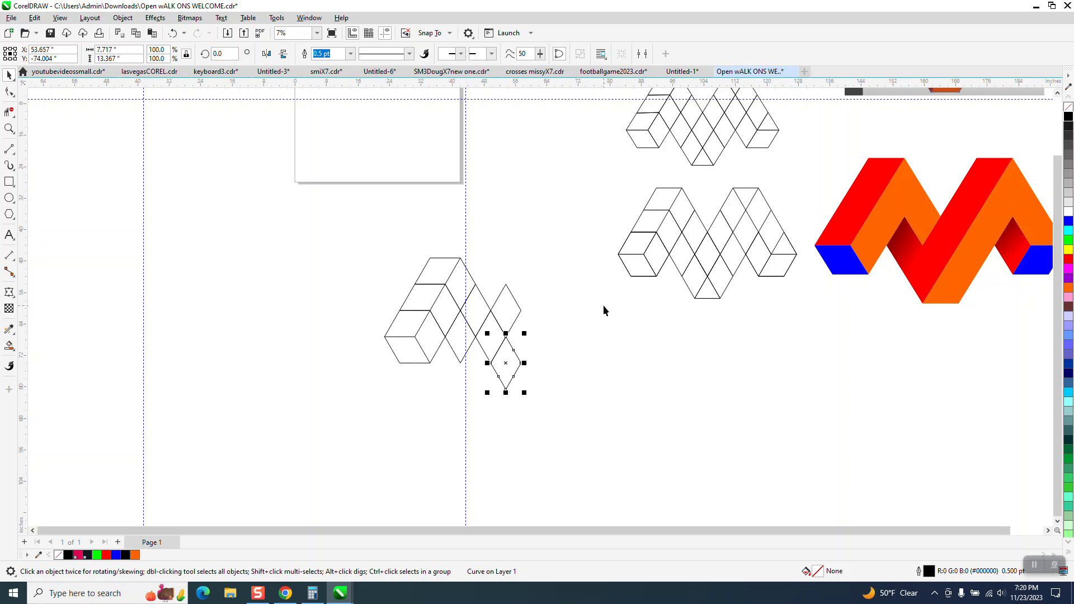
pyautogui.click(469, 349)
pyautogui.moveTo(462, 315); pyautogui.dragTo(477, 336)
pyautogui.click(537, 323)
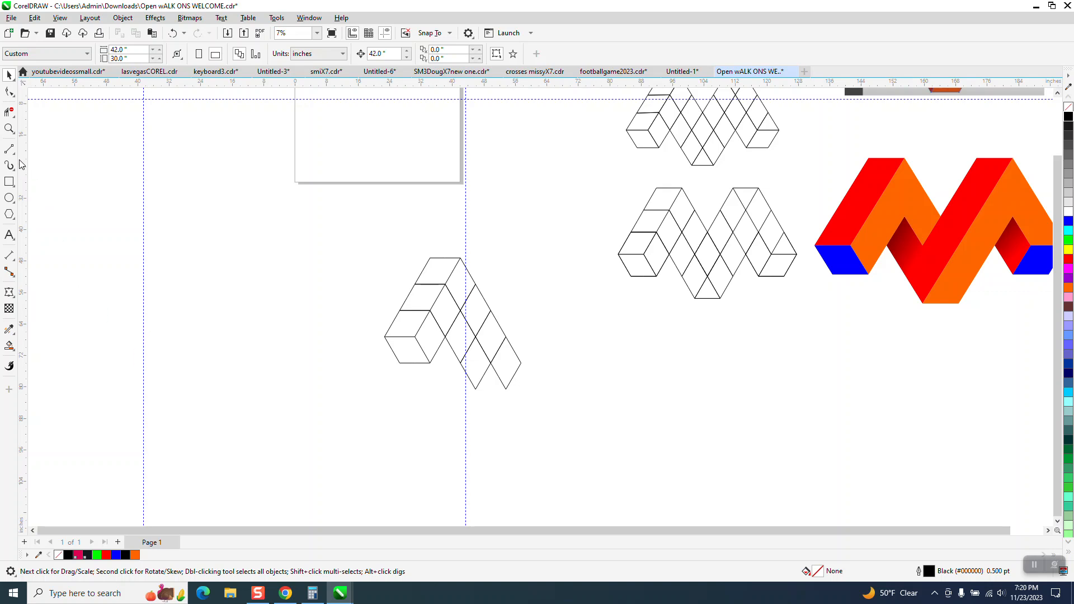
# Draw a horizontal line about 7.7 inches long joining the two bottom tips of the descending leg
pyautogui.click(9, 128)
pyautogui.moveTo(373, 246); pyautogui.dragTo(587, 388)
pyautogui.click(15, 158)
pyautogui.click(45, 163)
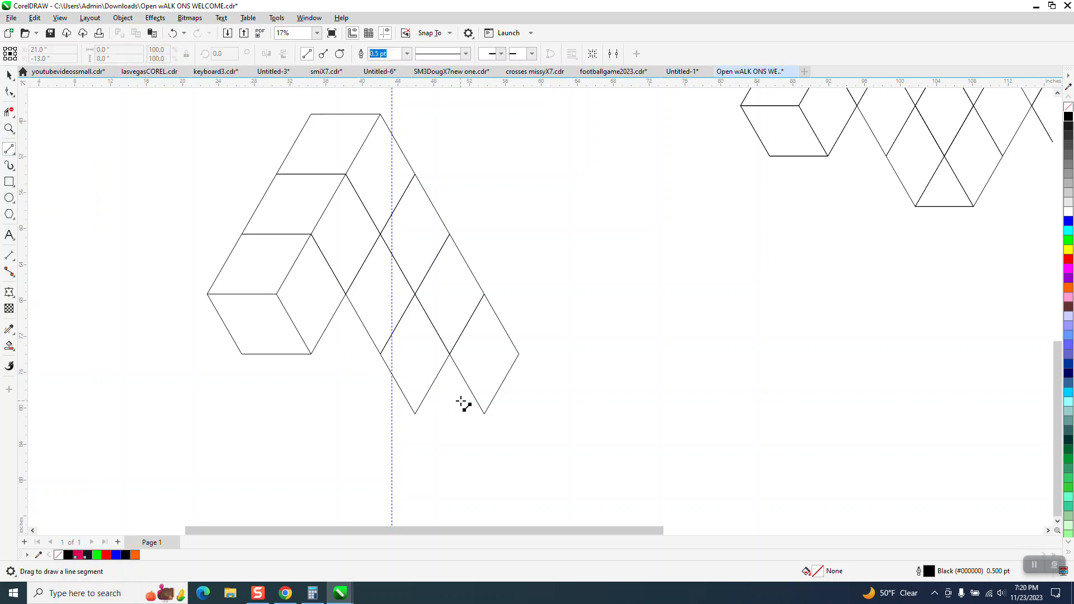
pyautogui.moveTo(484, 414); pyautogui.dragTo(382, 409)
pyautogui.scroll(-2, 204, 295)
pyautogui.click(9, 75)
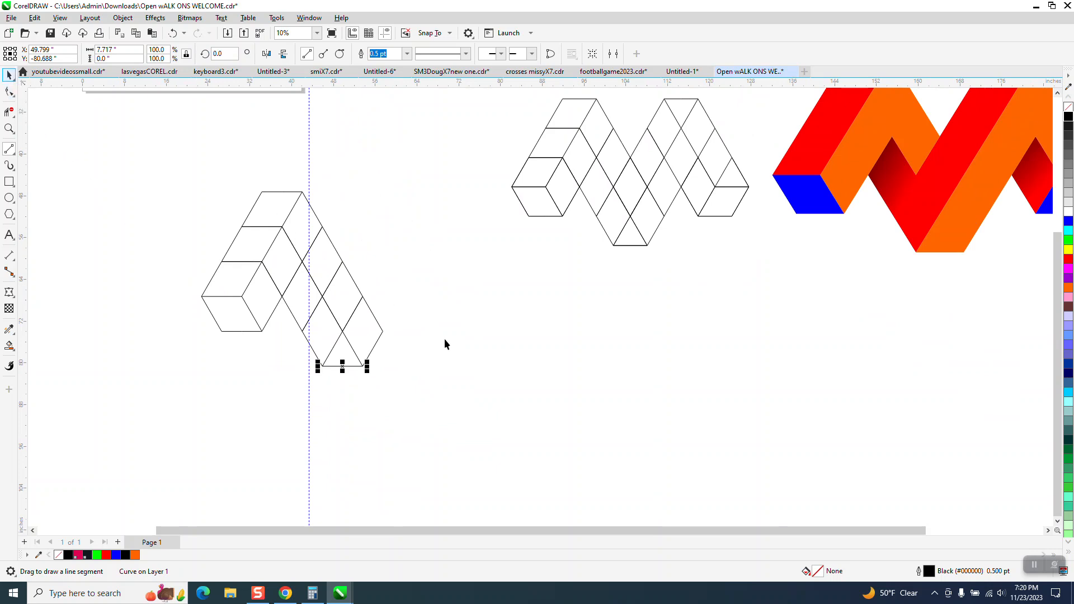
pyautogui.scroll(-1, 358, 355)
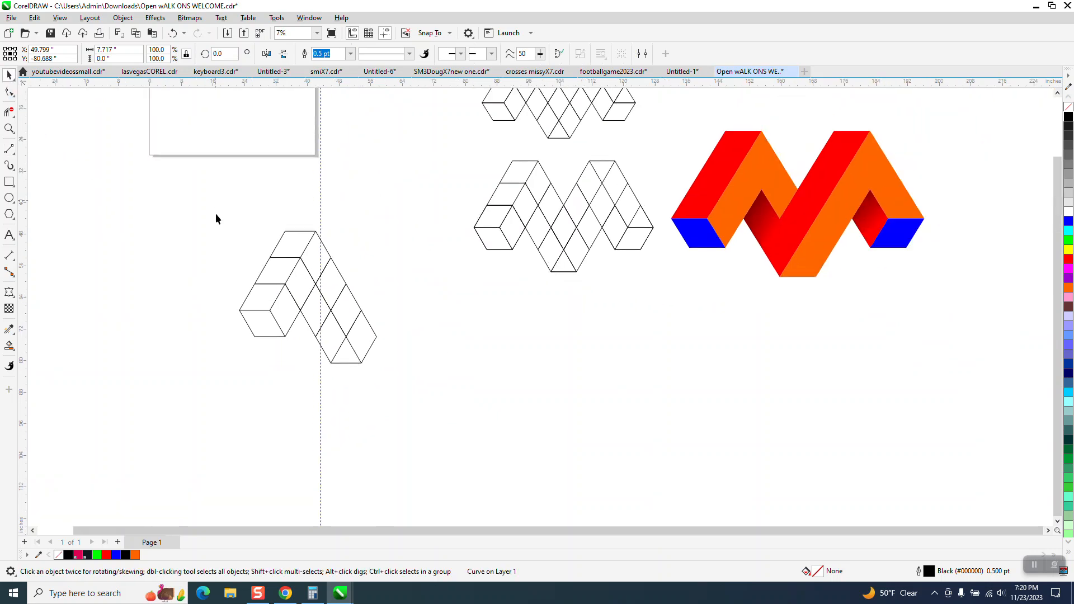
# Group the half-M outline and place a horizontally mirrored copy on its right, snapped to overlap at the shared bottom section
pyautogui.moveTo(415, 398); pyautogui.dragTo(415, 398)
pyautogui.hotkey('ctrl', 'g')
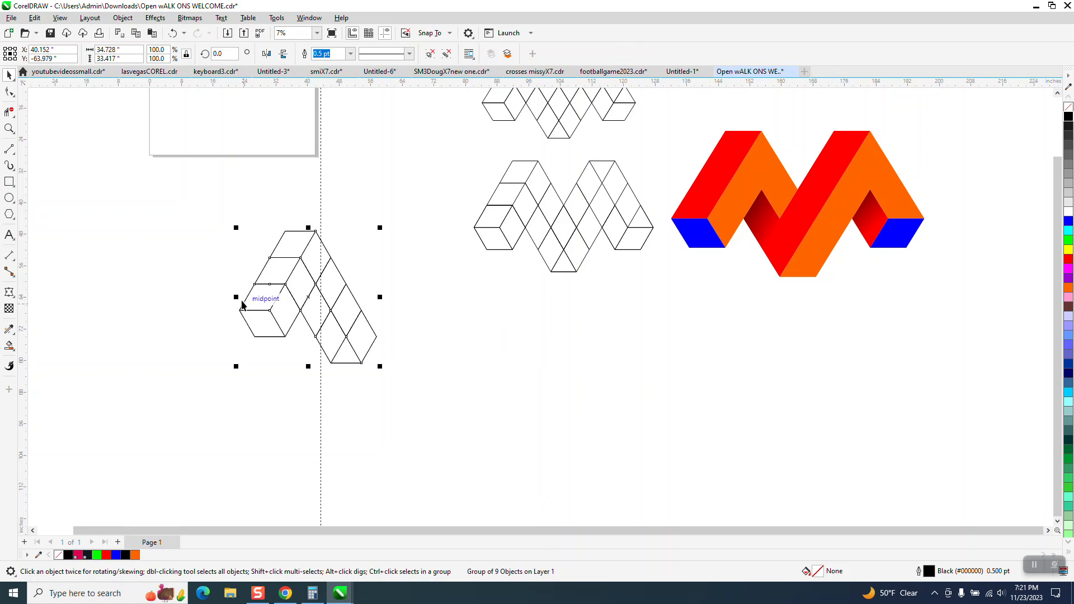
pyautogui.moveTo(237, 295)
pyautogui.mouseDown()
pyautogui.moveTo(404, 291)
pyautogui.moveTo(384, 318)
pyautogui.moveTo(333, 316)
pyautogui.mouseUp()
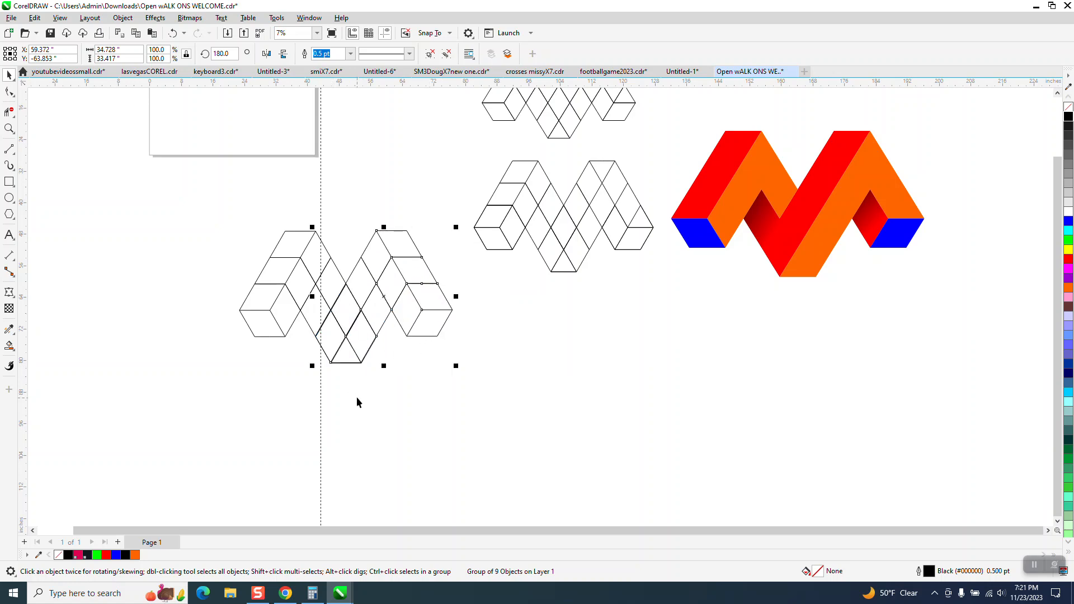
pyautogui.moveTo(356, 277)
pyautogui.mouseDown()
pyautogui.moveTo(470, 333)
pyautogui.moveTo(347, 301)
pyautogui.moveTo(347, 286)
pyautogui.mouseUp()
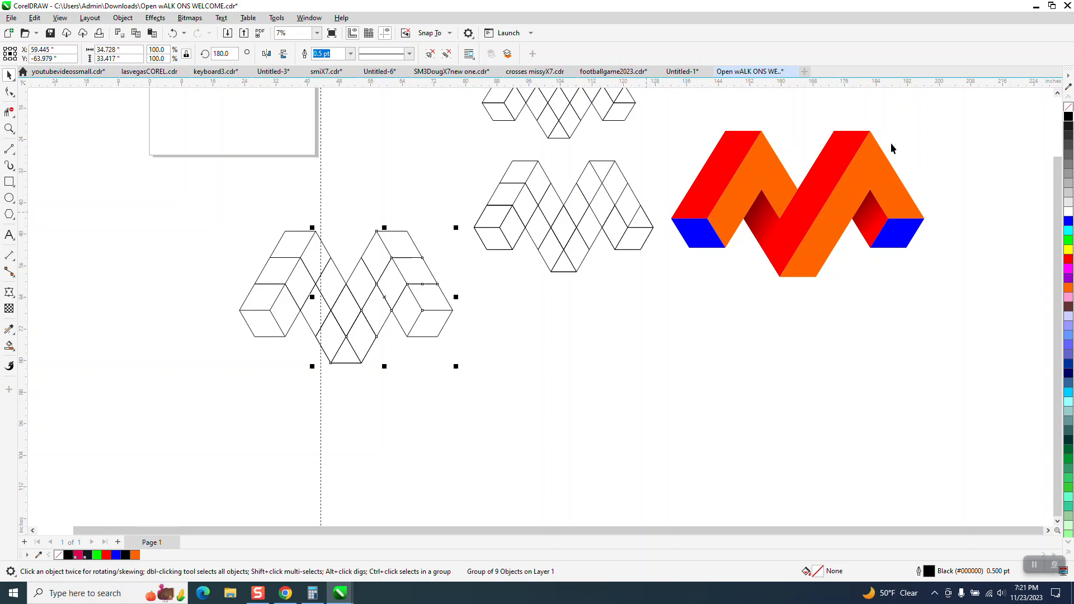
pyautogui.click(486, 293)
# Draw three parallel diagonal lines across the outer faces of the right leg, connecting existing nodes
pyautogui.click(9, 129)
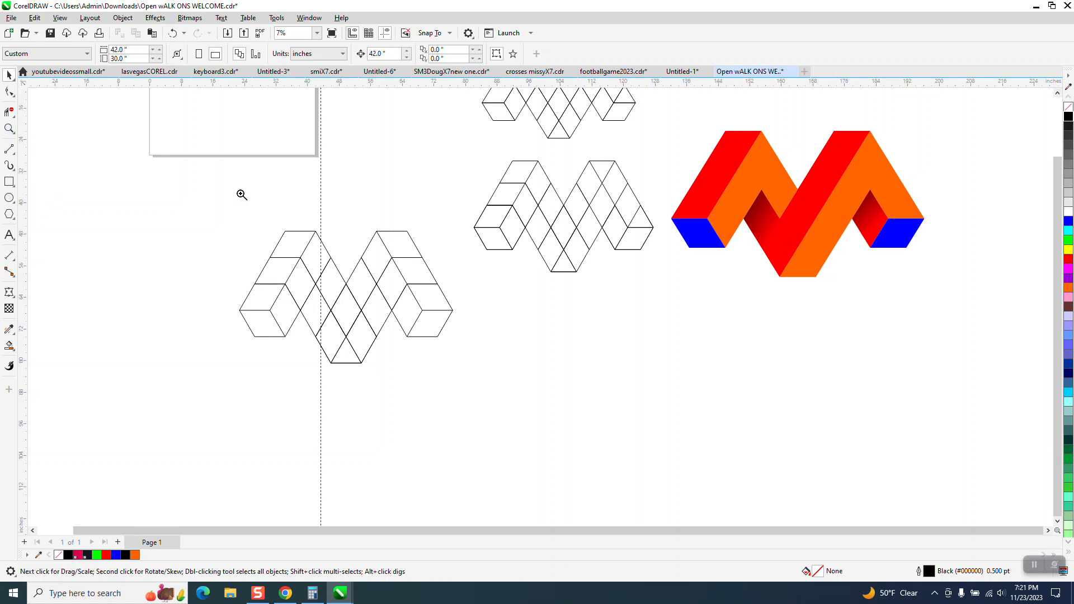
pyautogui.click(335, 318)
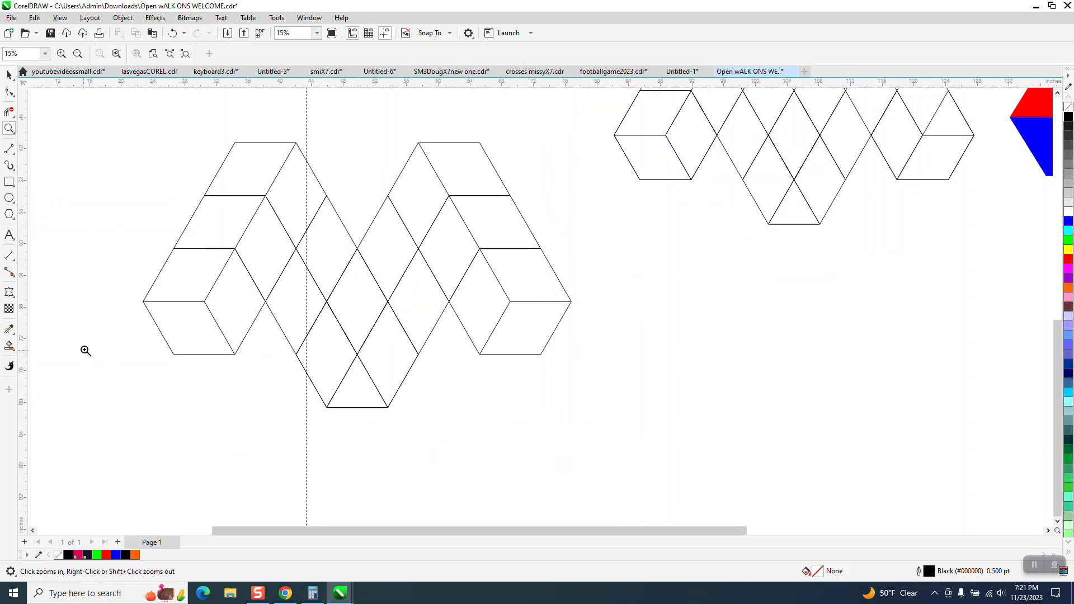
pyautogui.click(14, 153)
pyautogui.click(49, 162)
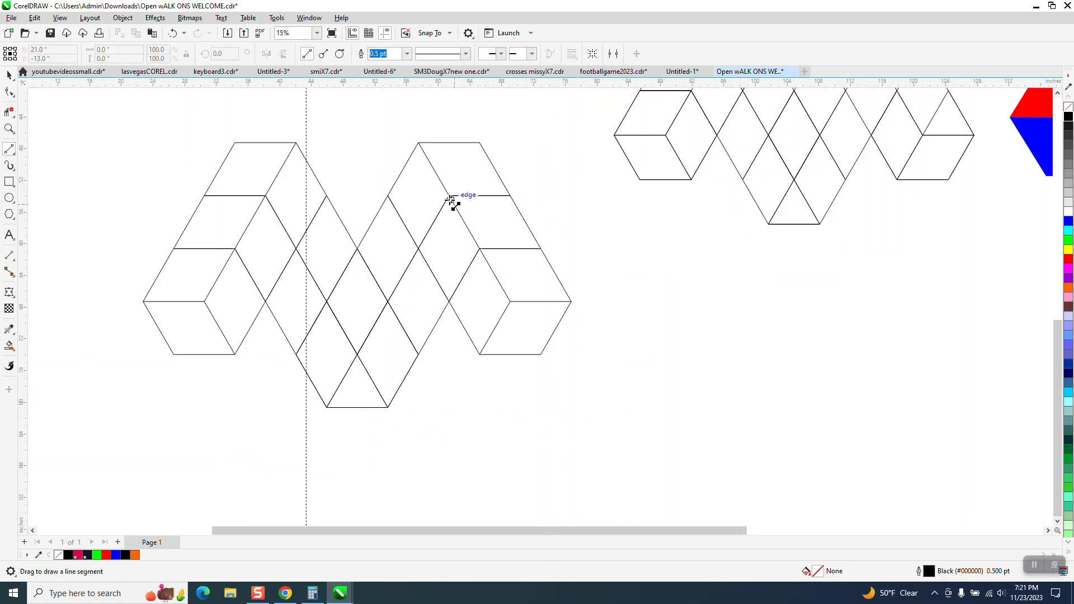
pyautogui.moveTo(450, 197); pyautogui.dragTo(479, 144)
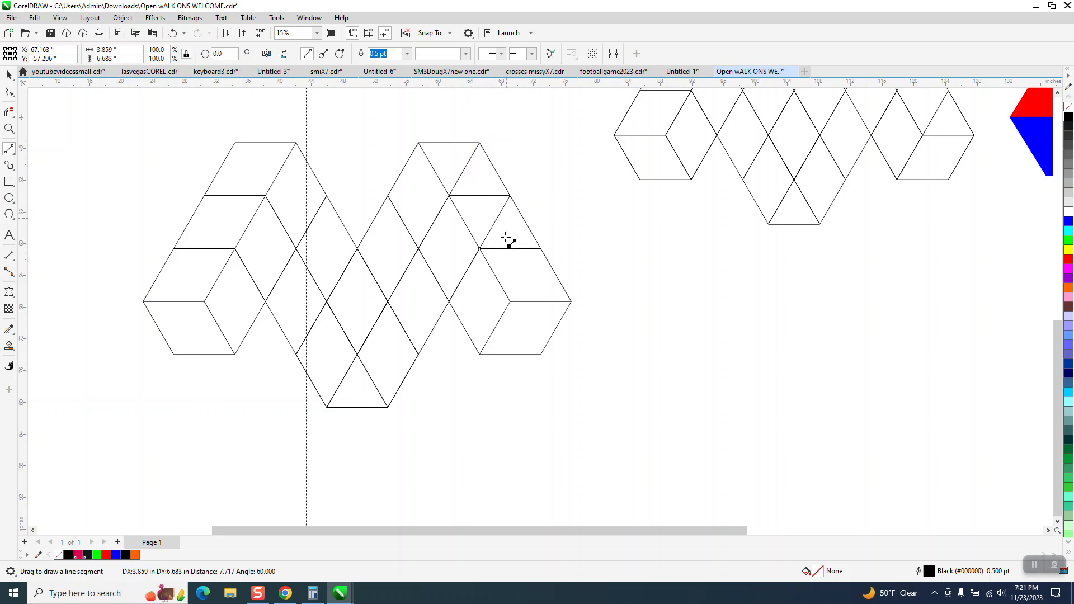
pyautogui.scroll(-2, 508, 233)
pyautogui.moveTo(494, 300); pyautogui.dragTo(517, 260)
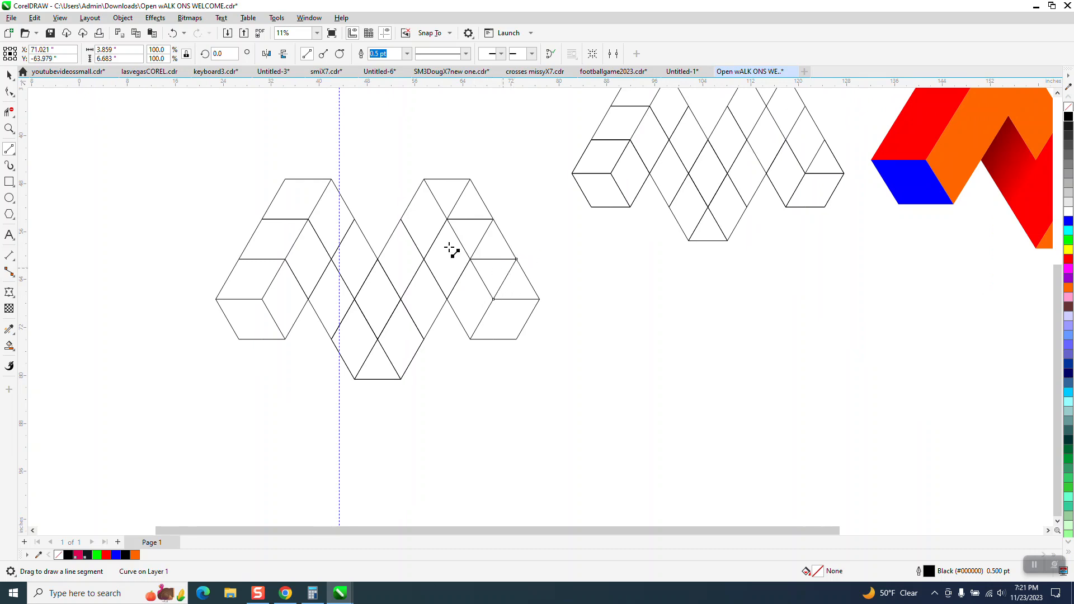
# Delete the leftover horizontal segments across the right leg with Virtual Segment Delete
pyautogui.click(16, 109)
pyautogui.click(475, 220)
pyautogui.click(495, 259)
pyautogui.scroll(-2, 333, 402)
pyautogui.scroll(-1, 324, 411)
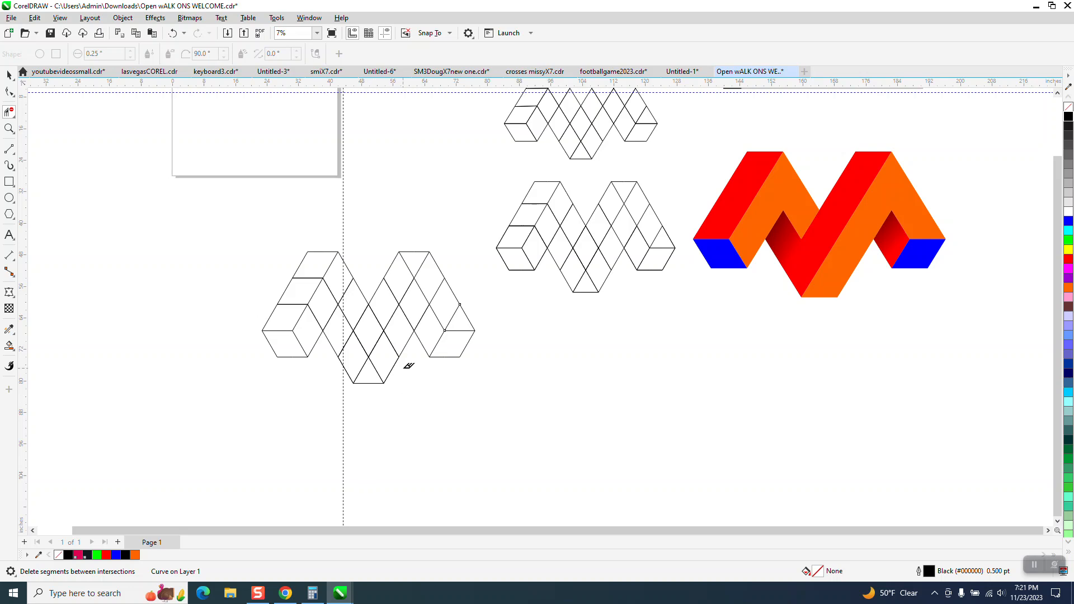
pyautogui.scroll(-1, 391, 271)
# Group the whole new M wireframe and hide the guidelines
pyautogui.press('space')
pyautogui.moveTo(252, 242); pyautogui.dragTo(484, 408)
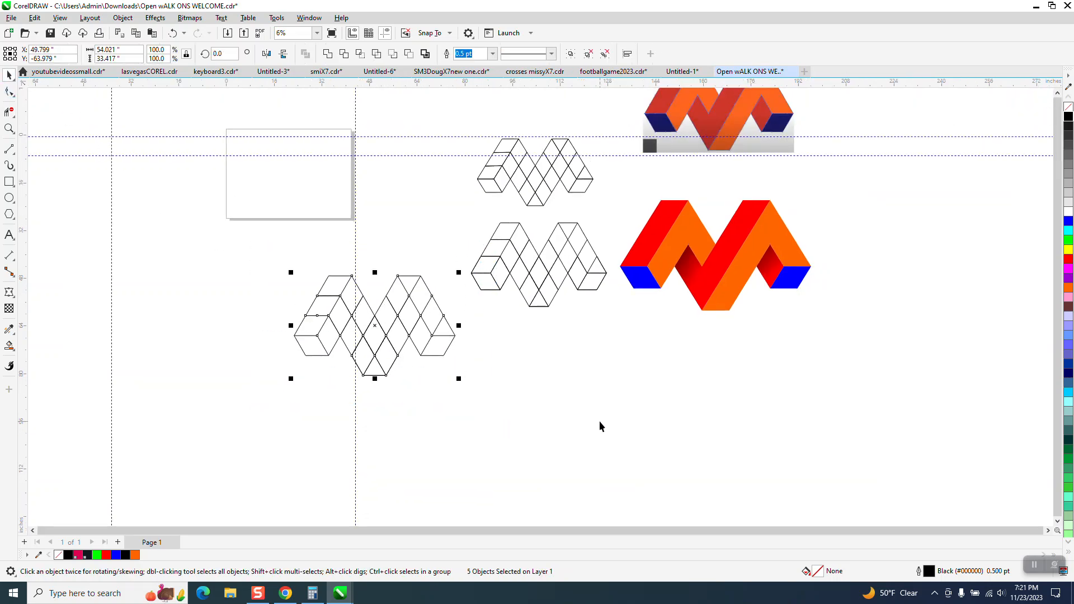
pyautogui.hotkey('ctrl', 'g')
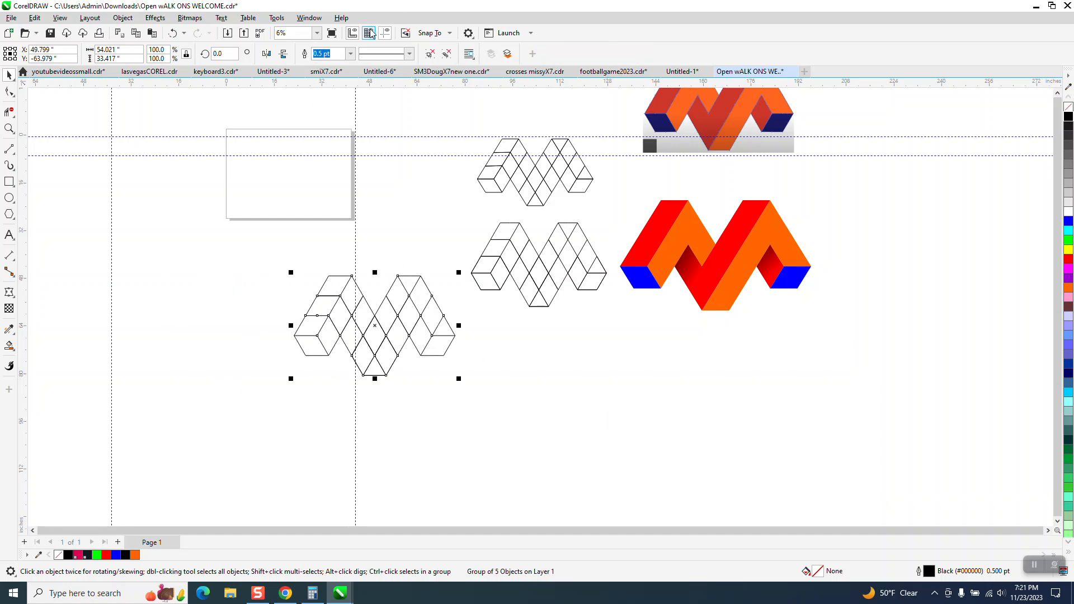
pyautogui.click(385, 33)
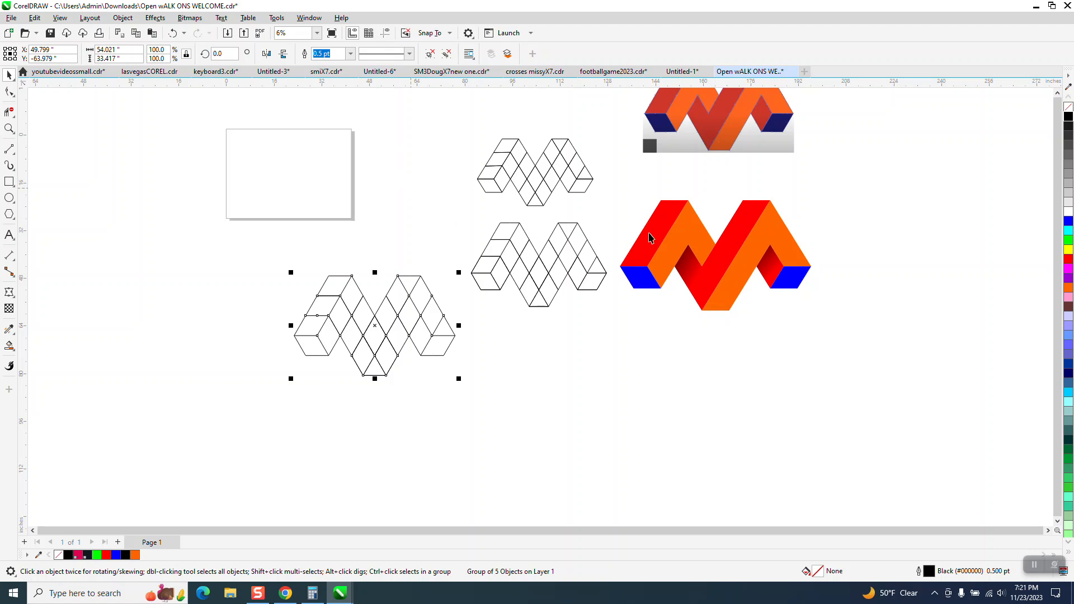
# Move the complete red, orange and blue M down-left, beneath the two reference wireframes
pyautogui.moveTo(664, 240); pyautogui.dragTo(533, 366)
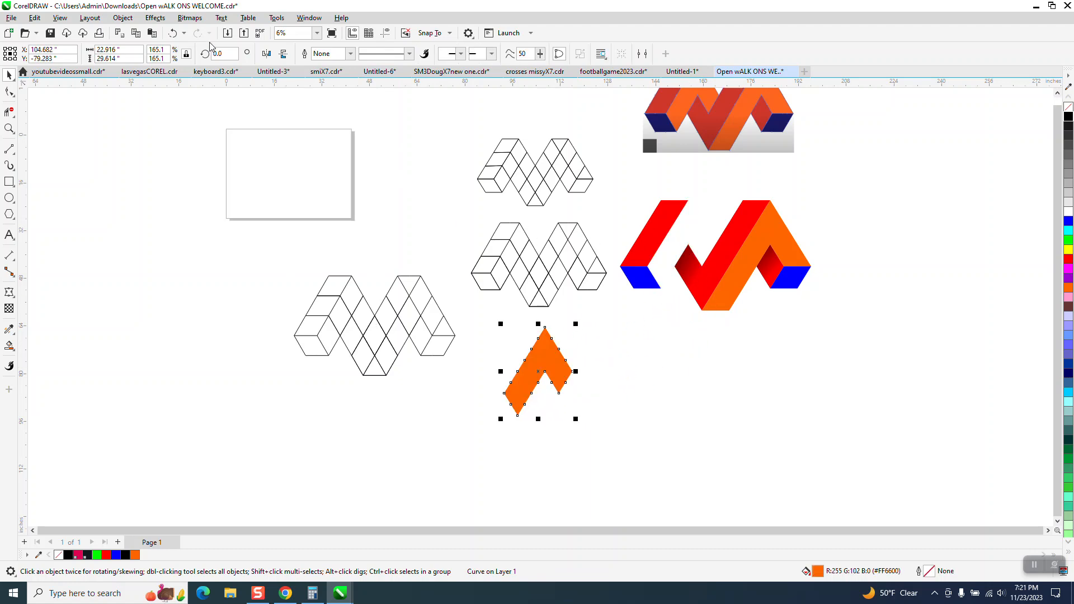
pyautogui.click(173, 33)
pyautogui.scroll(-1, 607, 372)
pyautogui.moveTo(601, 222); pyautogui.dragTo(759, 329)
pyautogui.moveTo(703, 292); pyautogui.dragTo(595, 382)
# Delete the two reference wireframes and move the coloured M up beside the new wireframe
pyautogui.moveTo(482, 166); pyautogui.dragTo(663, 336)
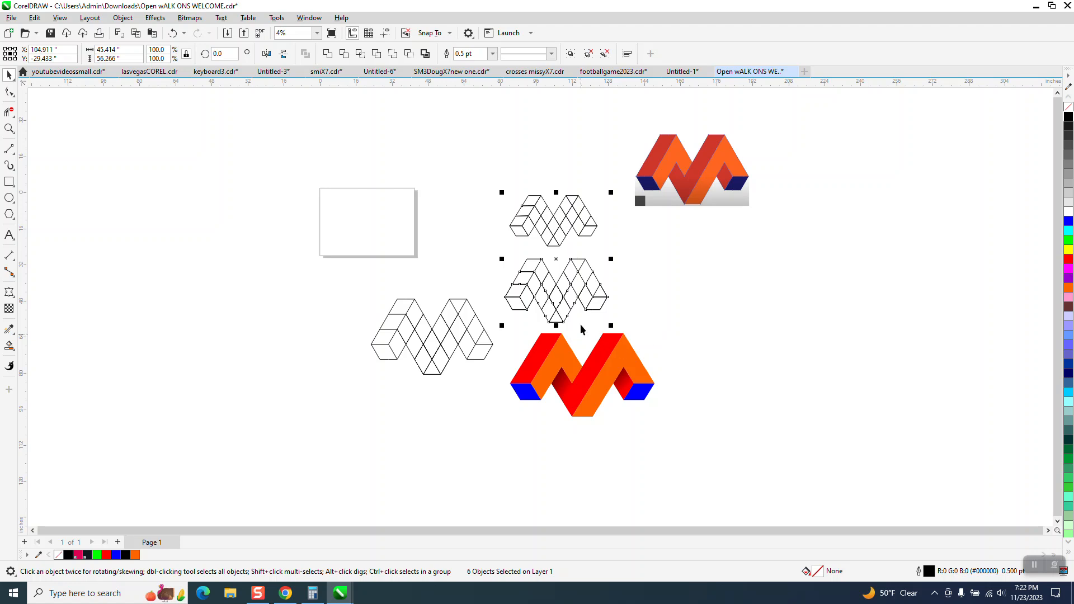
pyautogui.press('Delete')
pyautogui.moveTo(496, 308); pyautogui.dragTo(666, 425)
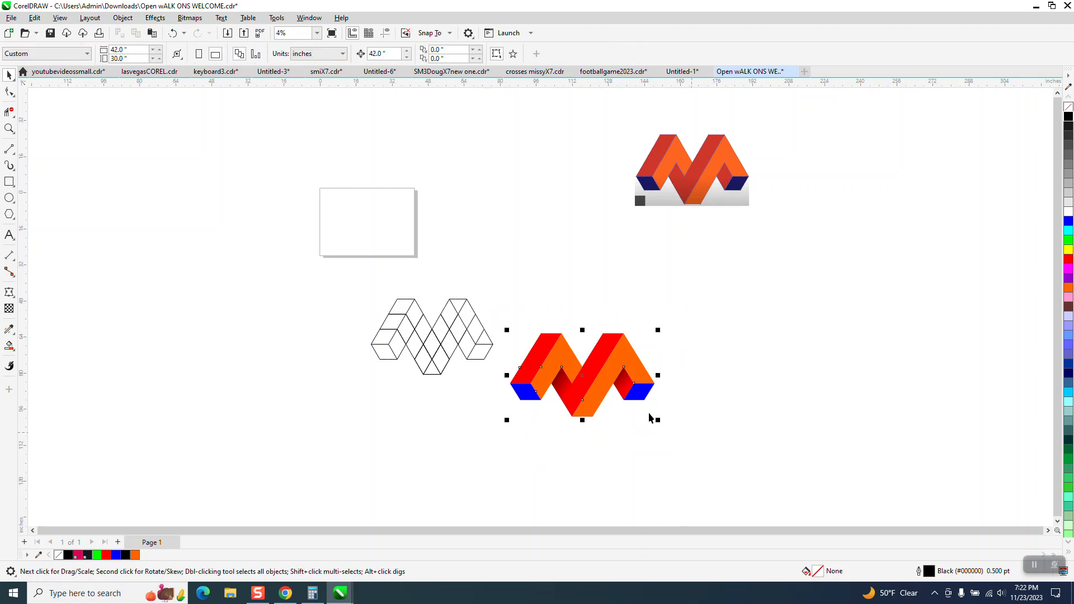
pyautogui.moveTo(590, 381); pyautogui.dragTo(578, 334)
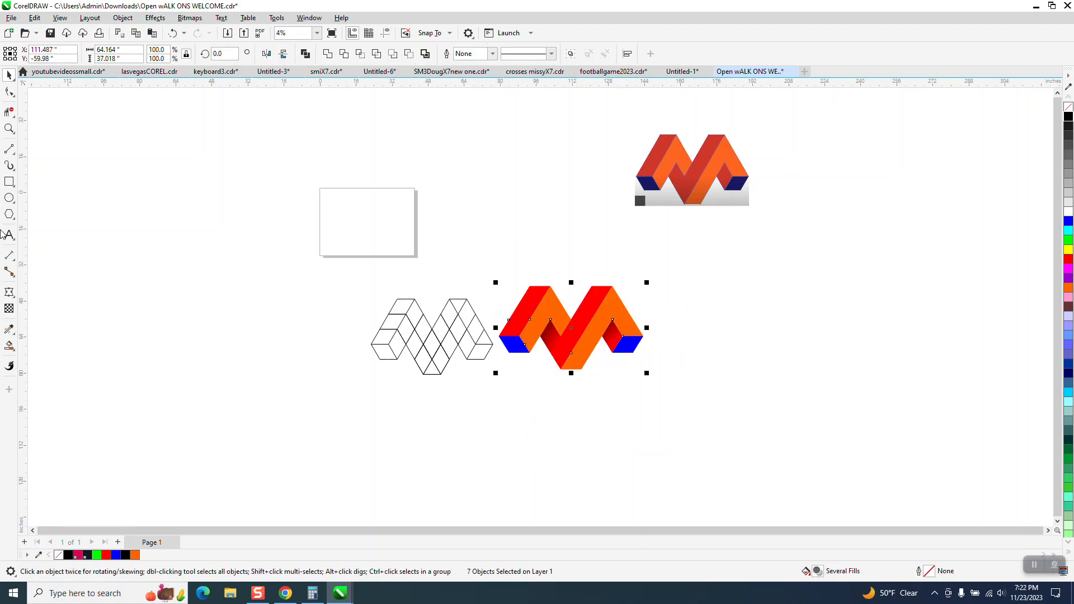
# Smart Fill the diamonds of the new wireframe's left peak in orange, from the lower left cube over to the descending leg
pyautogui.click(8, 128)
pyautogui.moveTo(335, 269); pyautogui.dragTo(660, 386)
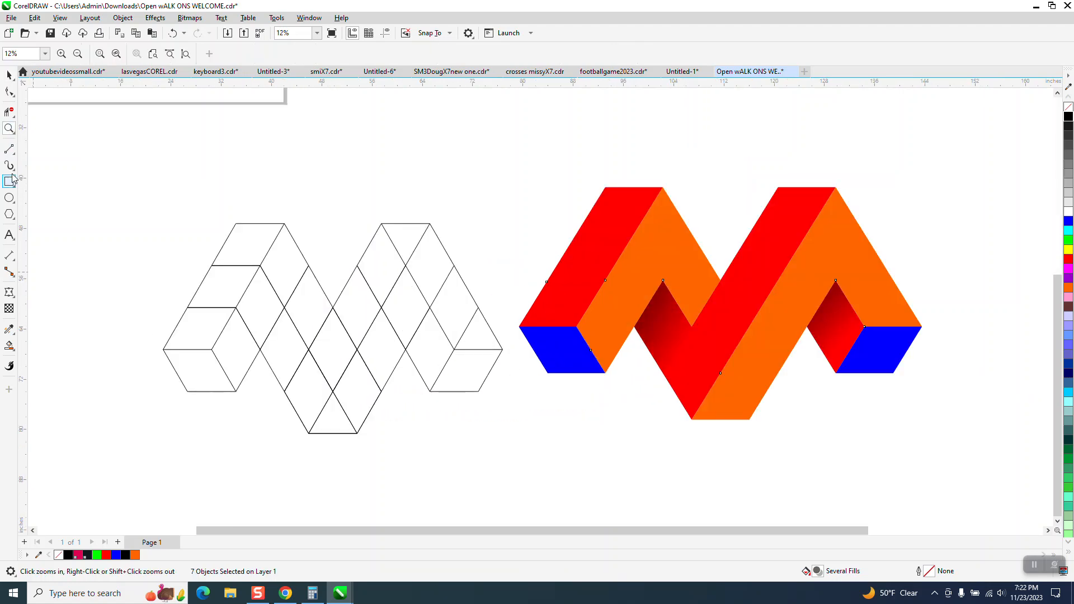
pyautogui.click(9, 347)
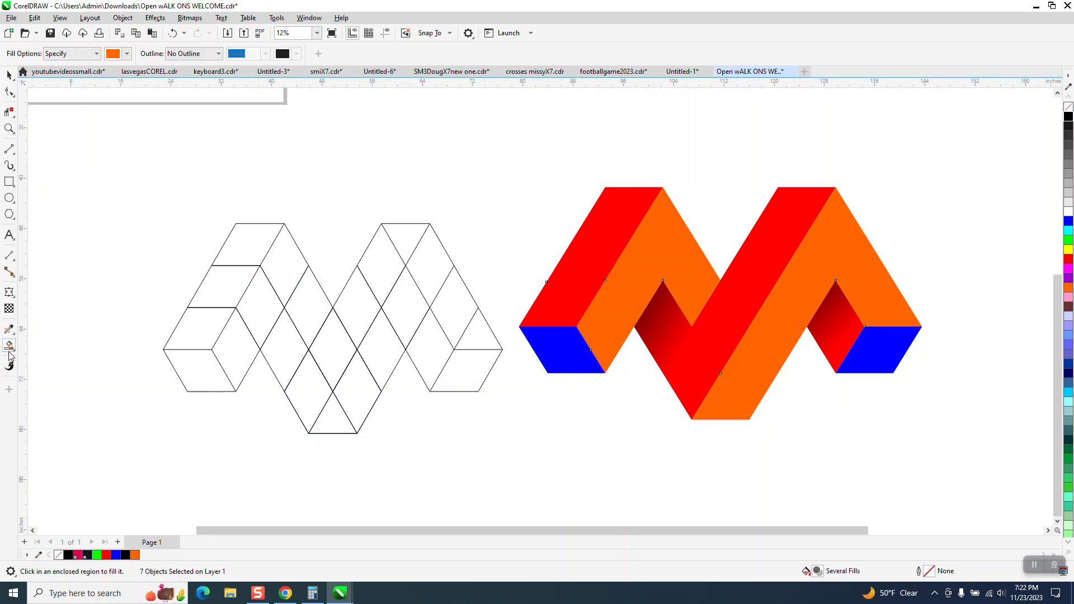
pyautogui.click(238, 356)
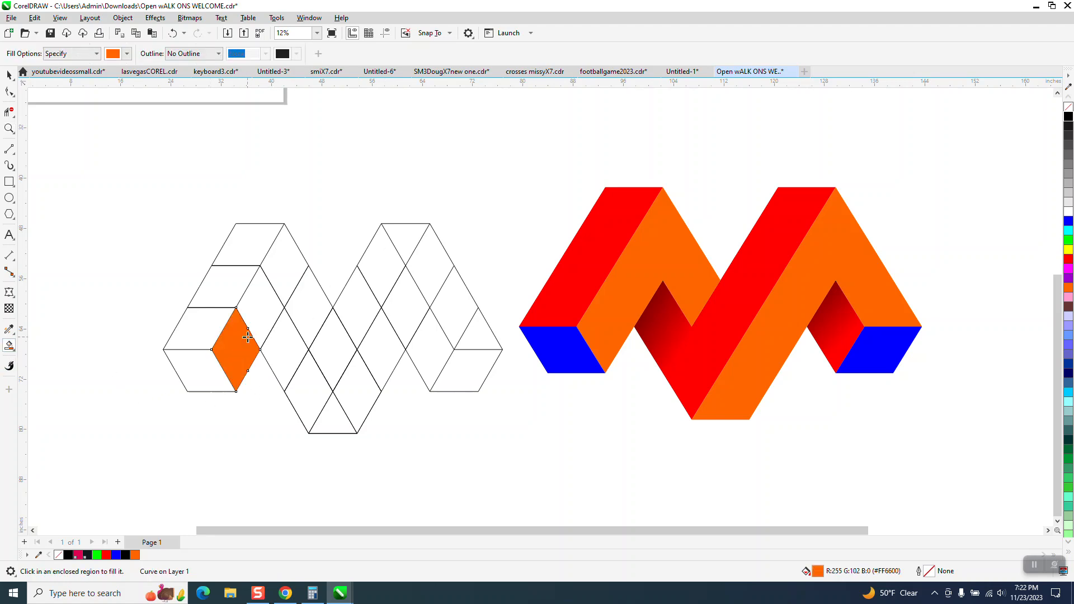
pyautogui.click(267, 299)
pyautogui.click(286, 268)
pyautogui.click(310, 302)
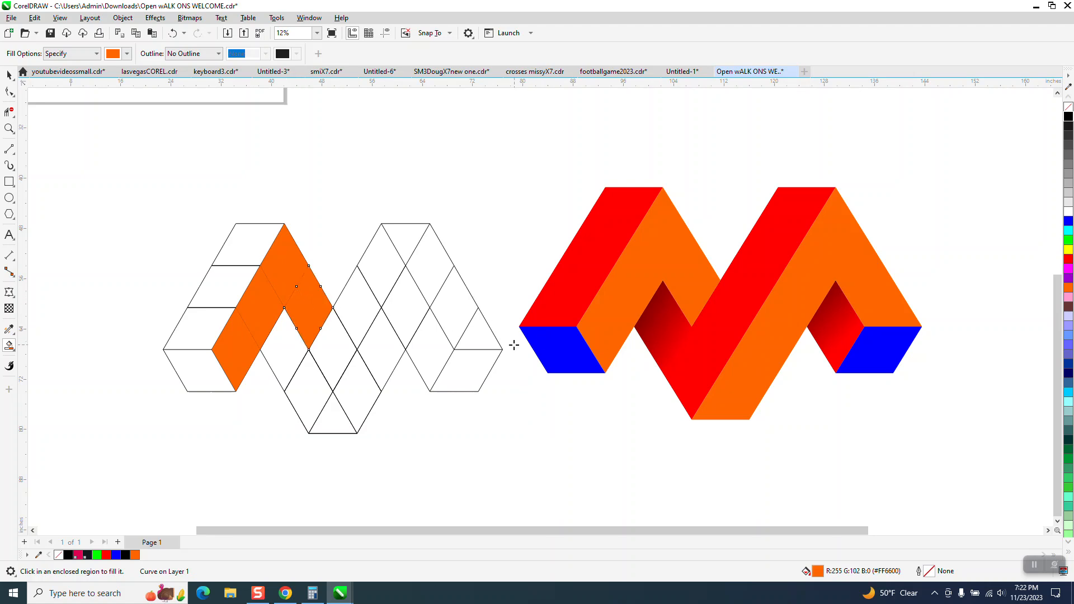
# Smart Fill the right peak of the wireframe in orange, from its right end down the long diagonal leg to the bottom triangle
pyautogui.click(488, 339)
pyautogui.click(454, 309)
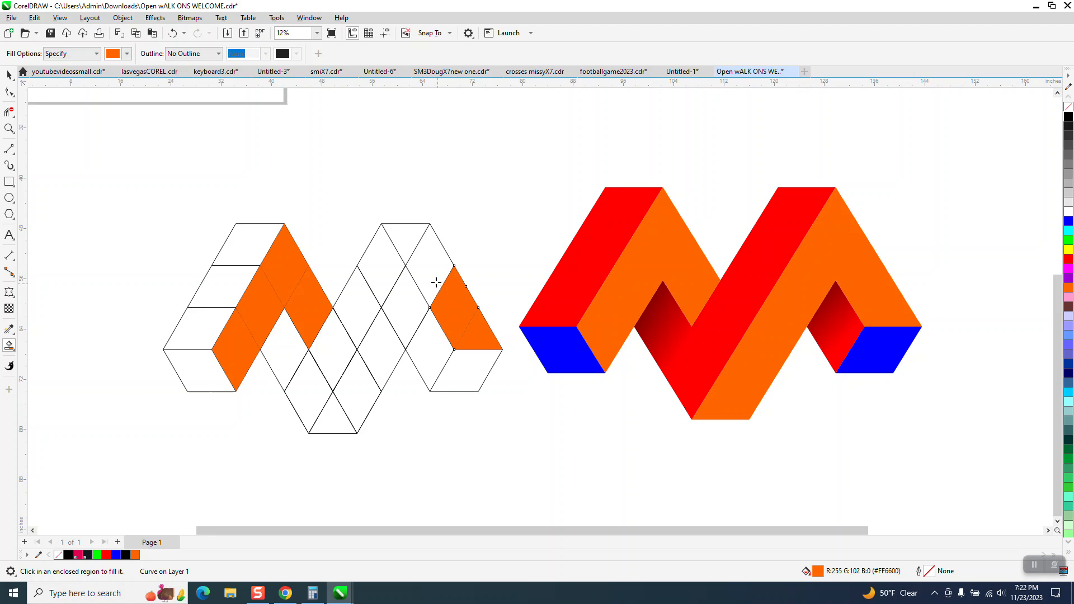
pyautogui.click(430, 271)
pyautogui.click(405, 298)
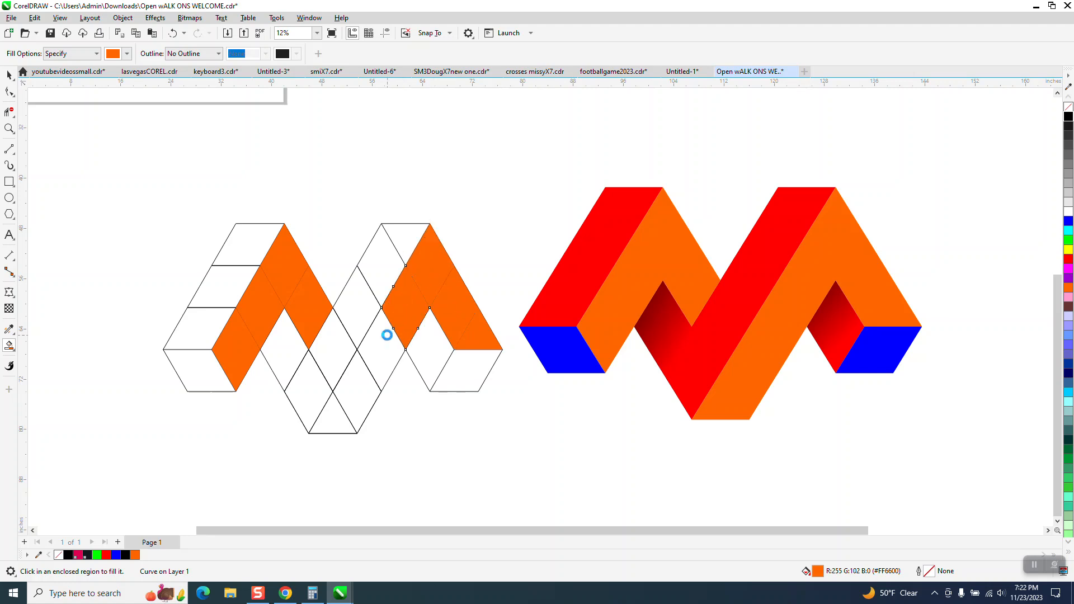
pyautogui.click(387, 335)
pyautogui.click(359, 379)
pyautogui.click(315, 443)
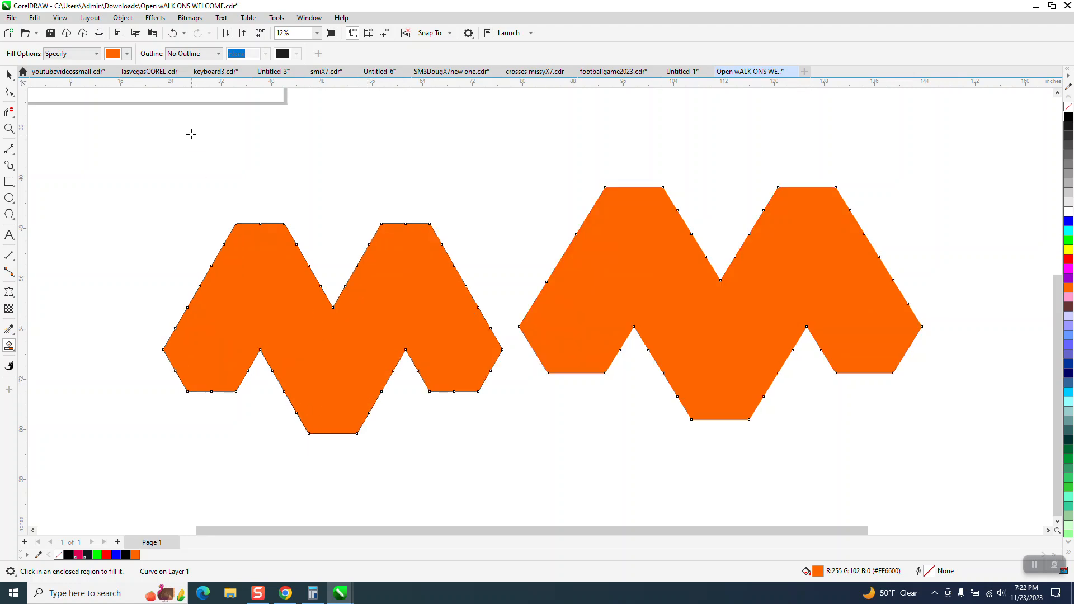
pyautogui.click(172, 33)
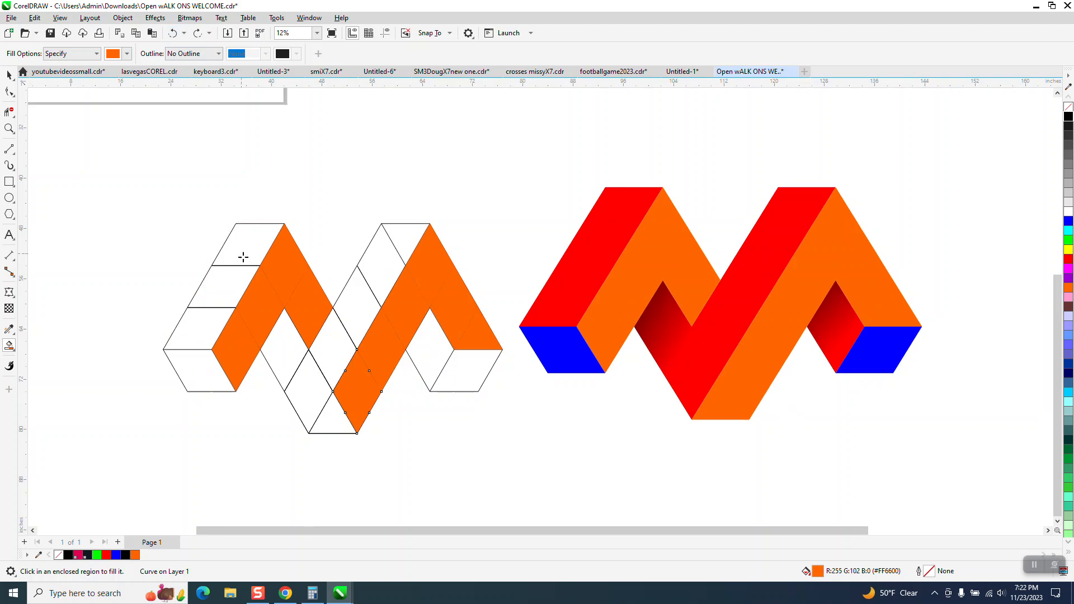
pyautogui.click(338, 429)
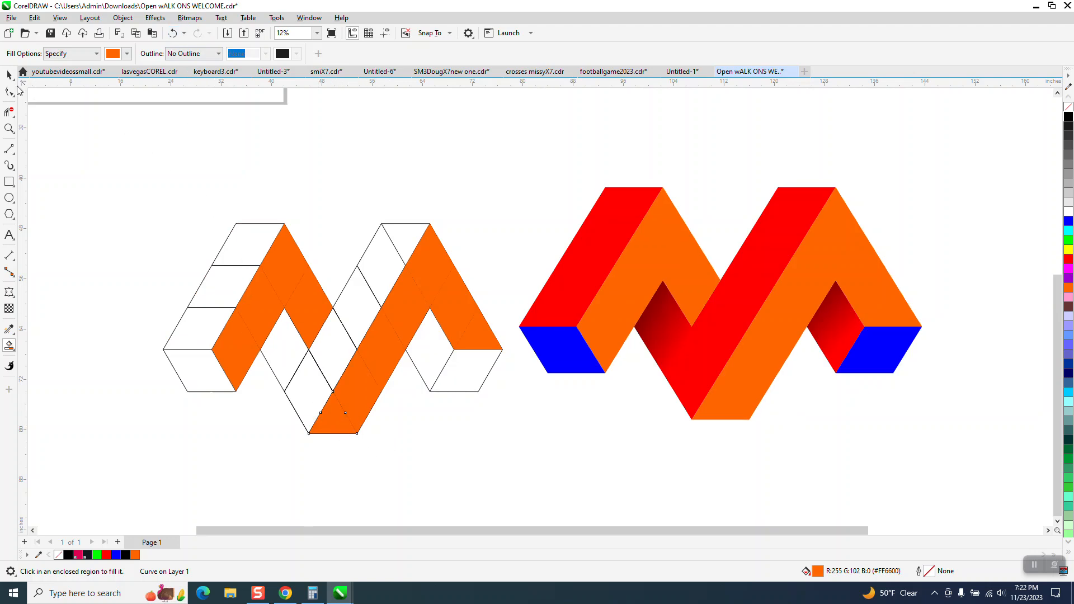
# Move the M wireframe group 84 inches left, clear of the orange fills
pyautogui.click(9, 74)
pyautogui.click(269, 224)
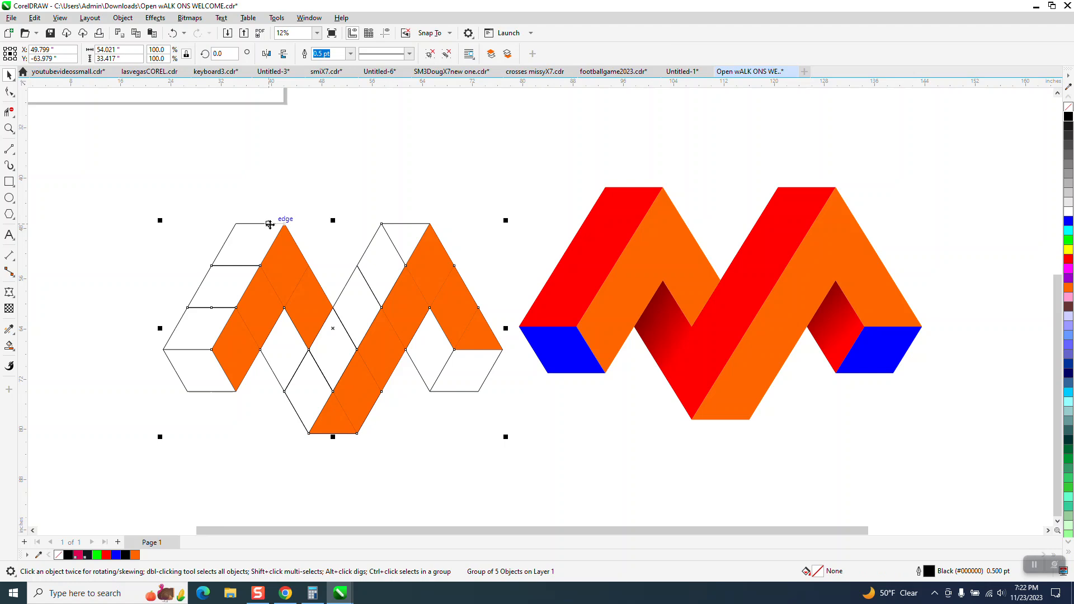
pyautogui.moveTo(271, 222); pyautogui.dragTo(3, 227)
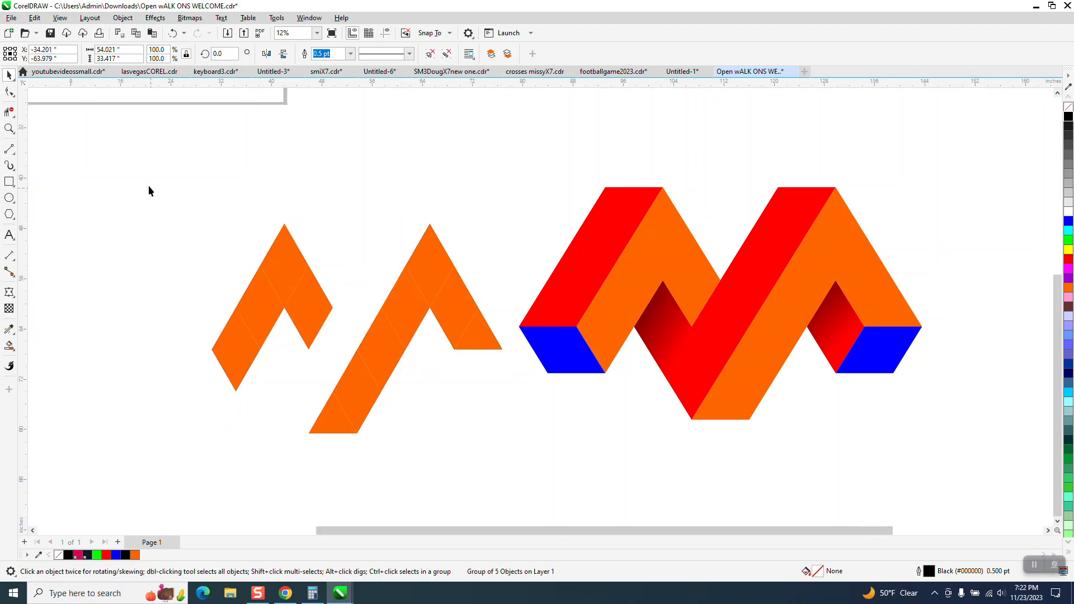
# Select the orange pieces of the left peak with a freehand selection and weld them into one shape
pyautogui.click(15, 81)
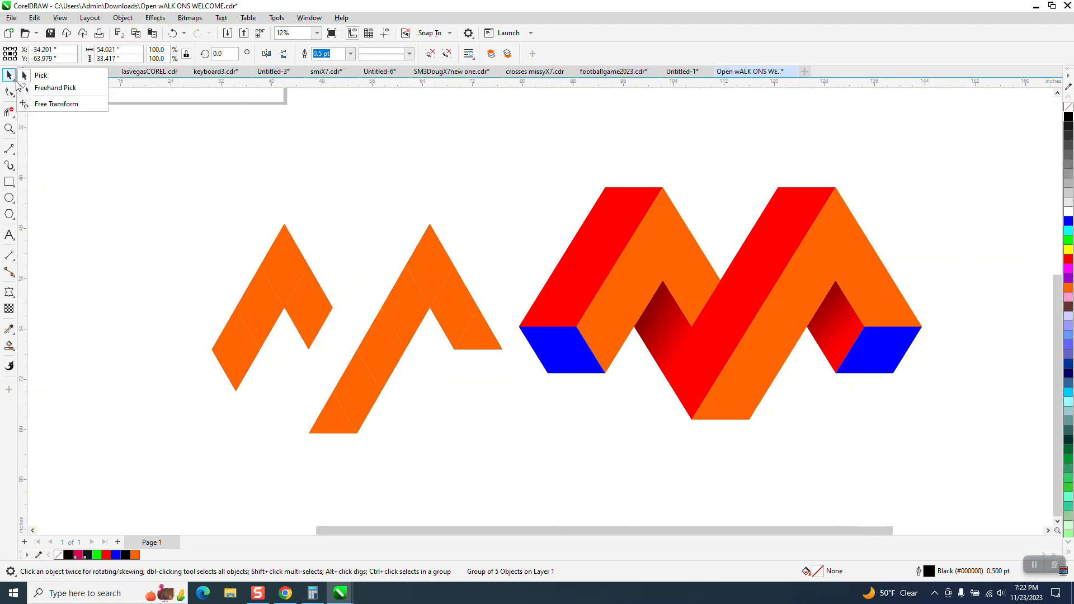
pyautogui.click(42, 88)
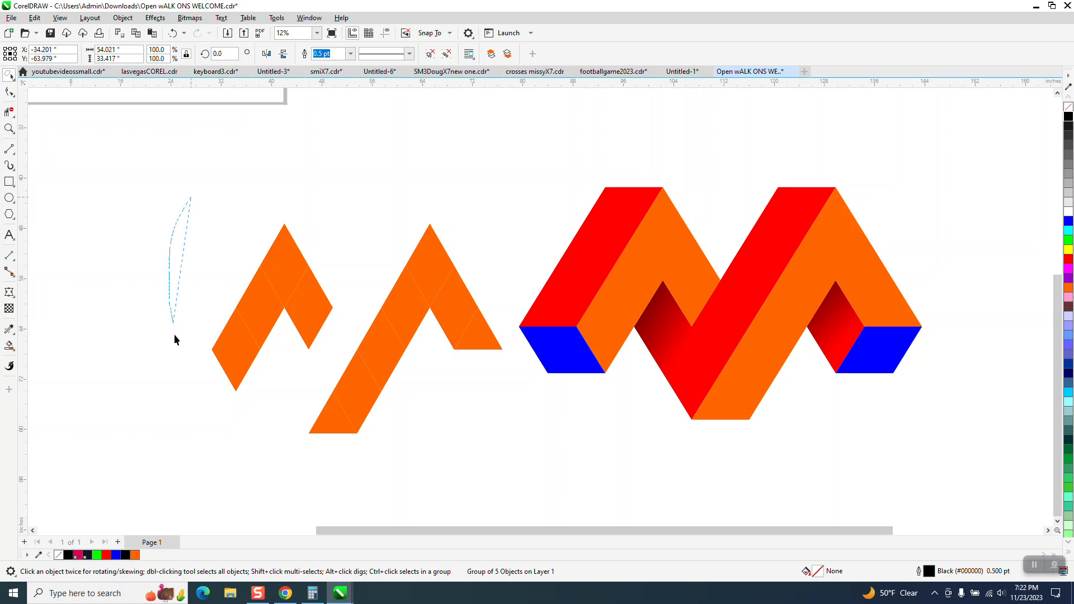
pyautogui.moveTo(345, 345); pyautogui.dragTo(336, 183)
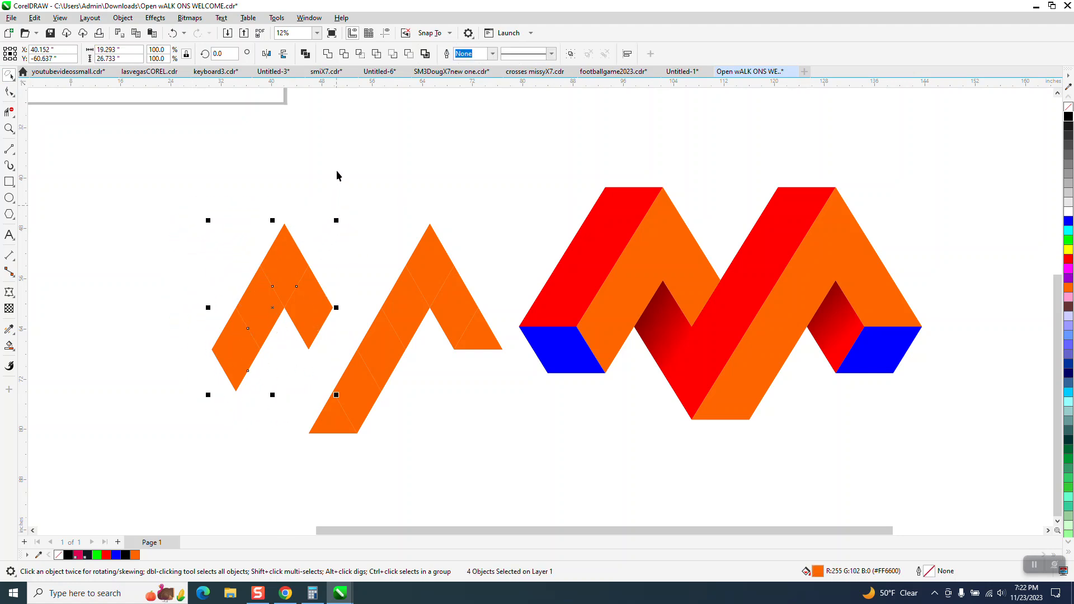
pyautogui.click(329, 54)
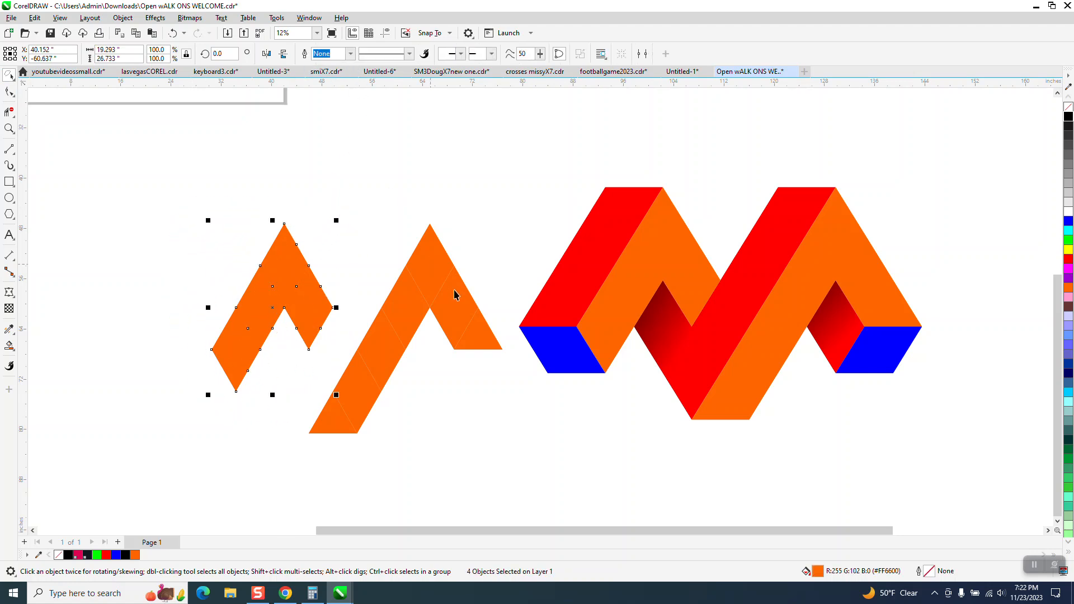
# Select the orange pieces of the right peak and its long leg with a freehand selection and weld them into one shape
pyautogui.click(9, 129)
pyautogui.click(445, 292)
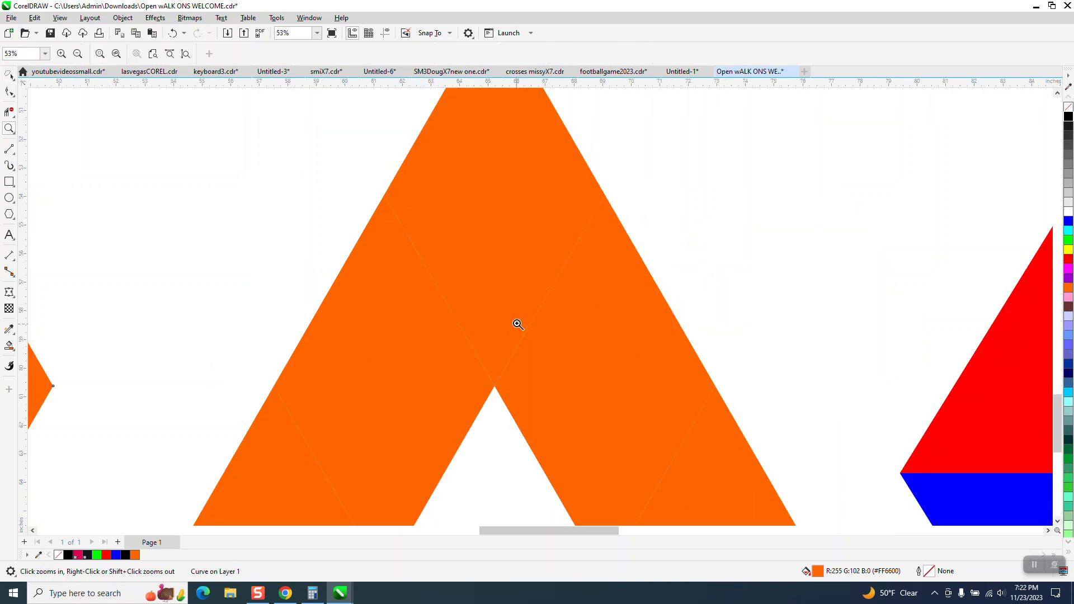
pyautogui.scroll(-4, 413, 260)
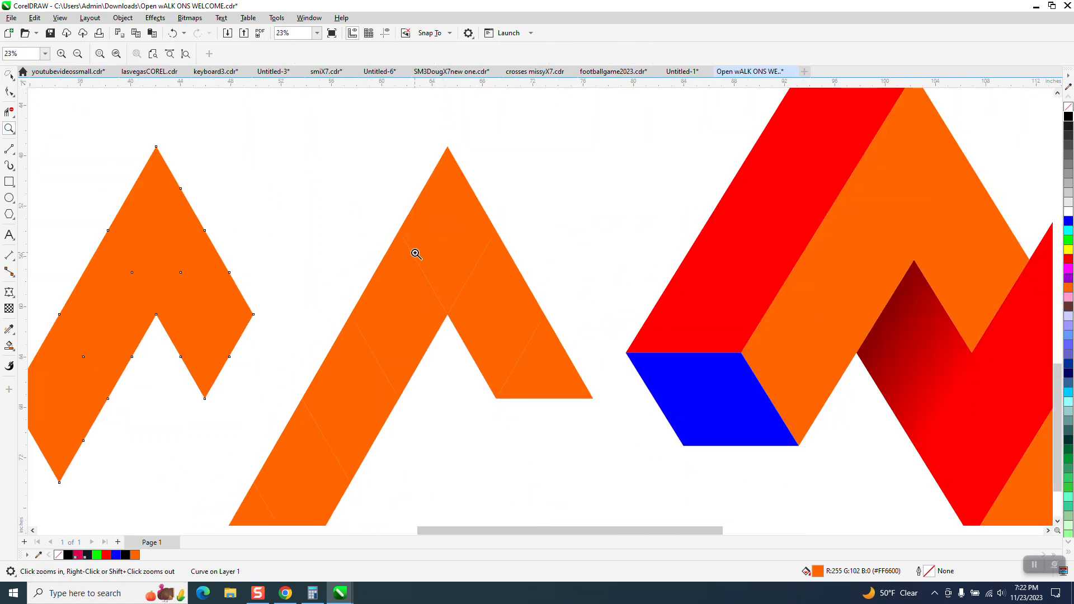
pyautogui.scroll(-1, 406, 260)
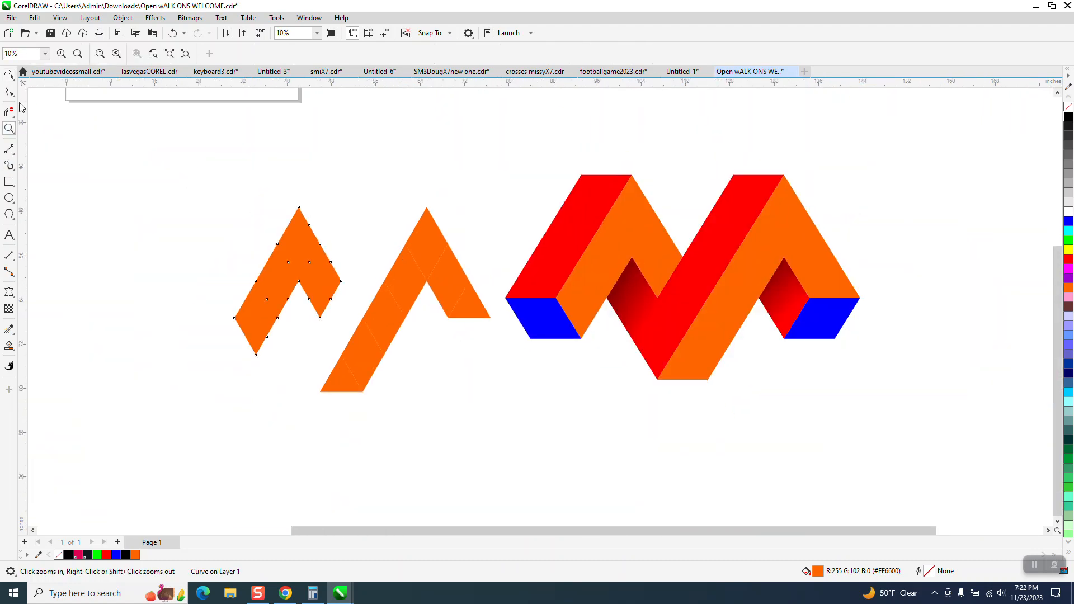
pyautogui.click(9, 75)
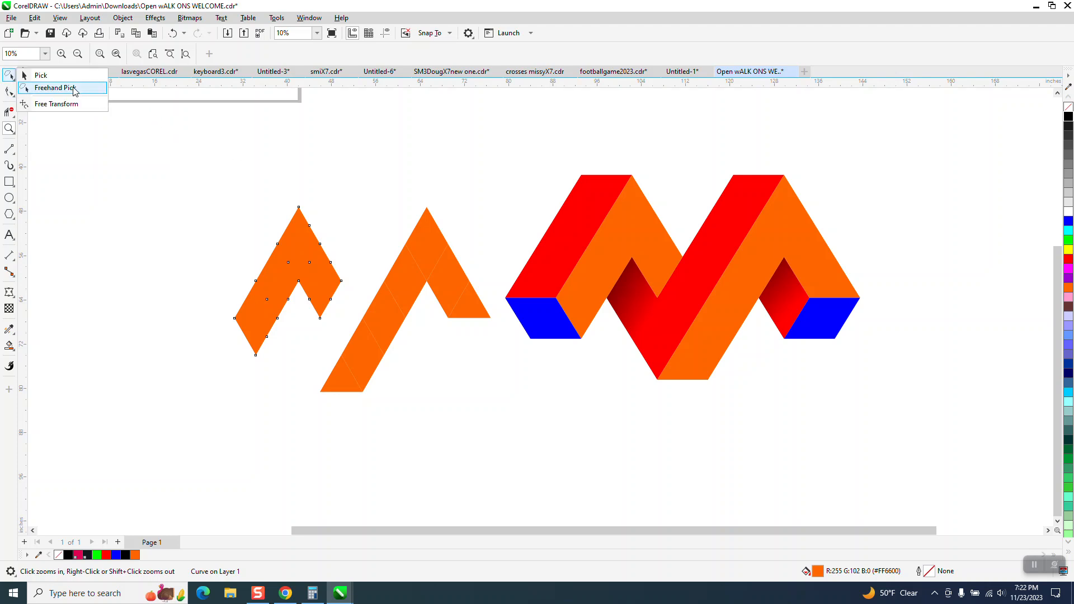
pyautogui.click(53, 88)
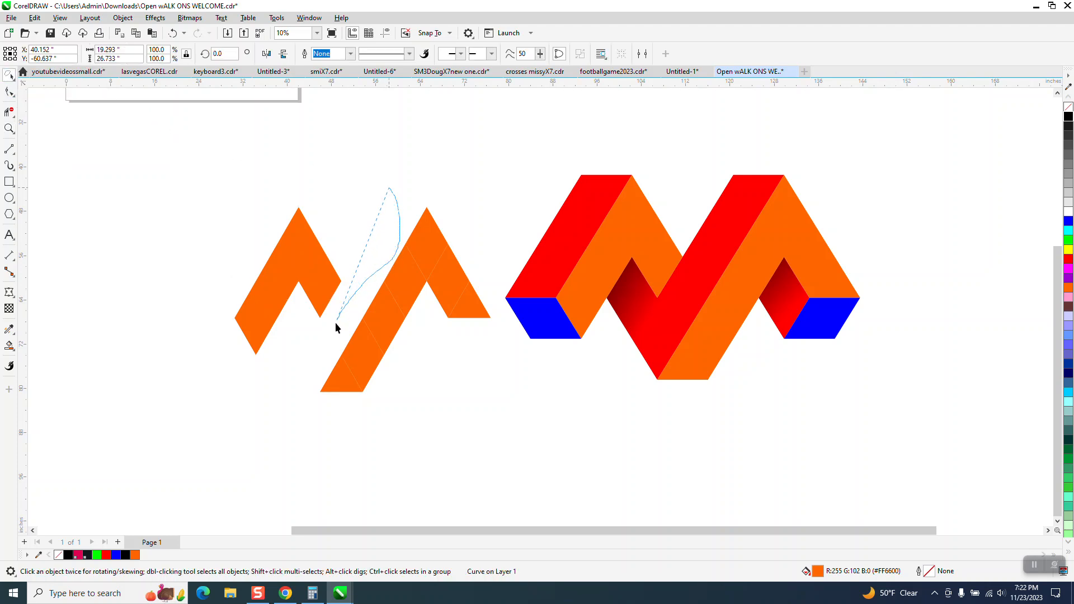
pyautogui.moveTo(472, 395)
pyautogui.mouseDown()
pyautogui.moveTo(495, 352)
pyautogui.moveTo(498, 290)
pyautogui.moveTo(428, 164)
pyautogui.mouseUp()
pyautogui.click(324, 54)
# Select the M wireframe group with the Pick tool
pyautogui.scroll(-4, 413, 184)
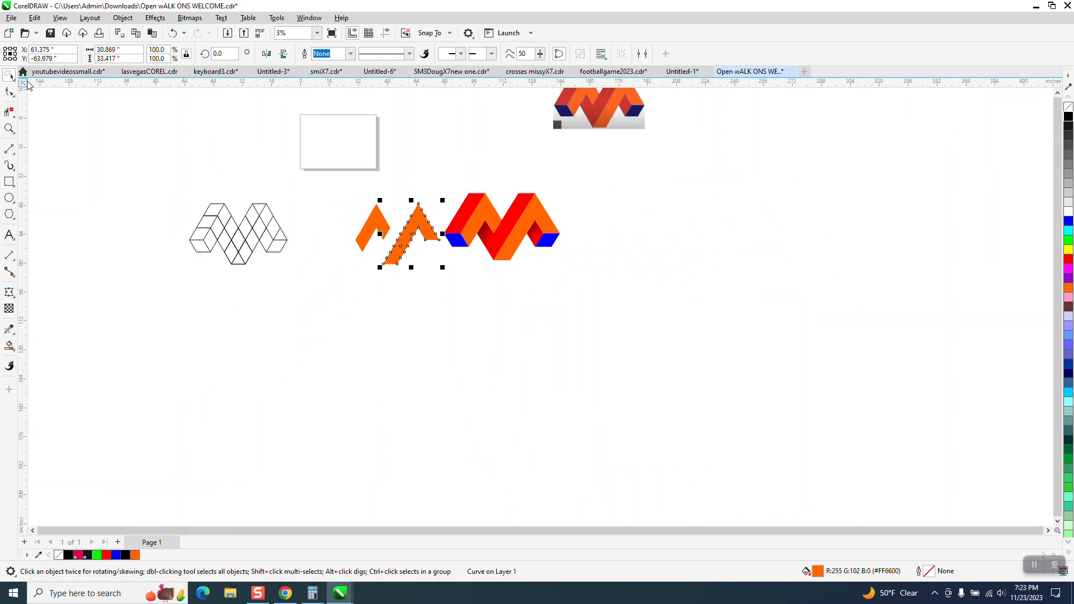
pyautogui.click(12, 77)
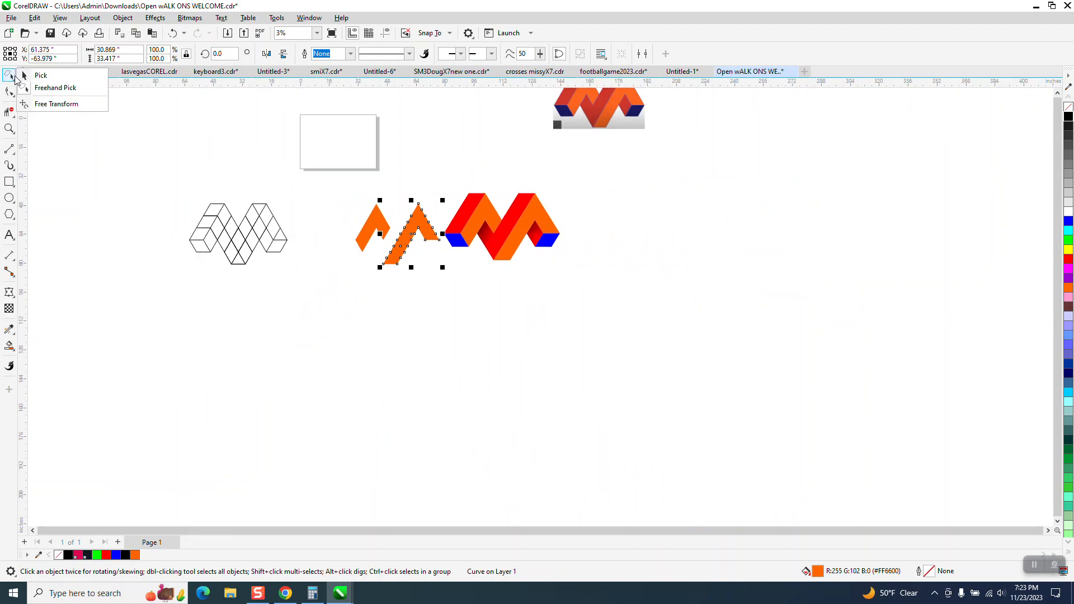
pyautogui.click(35, 75)
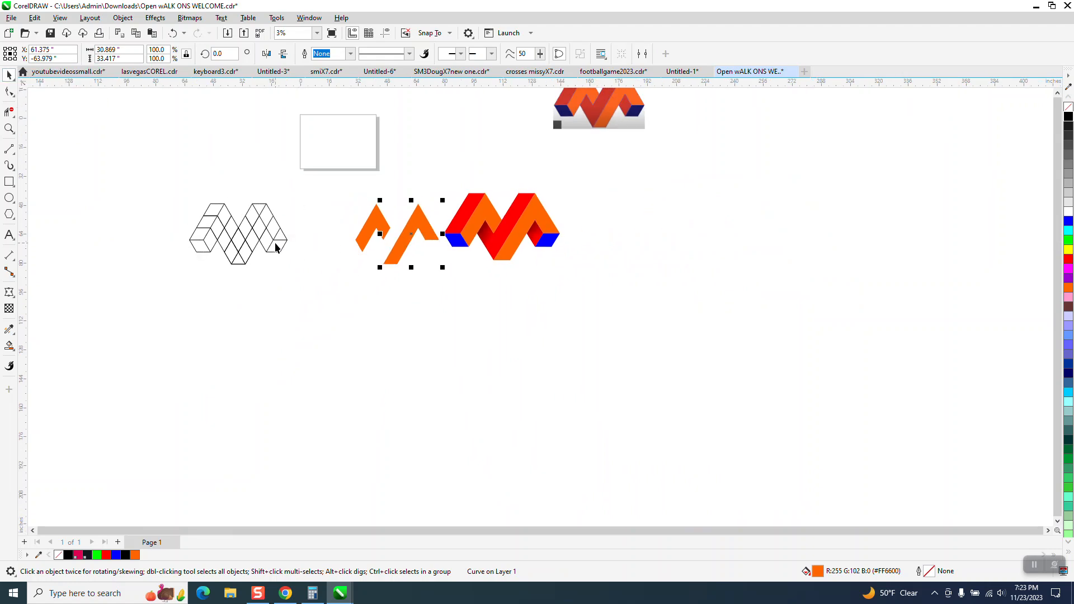
pyautogui.click(276, 201)
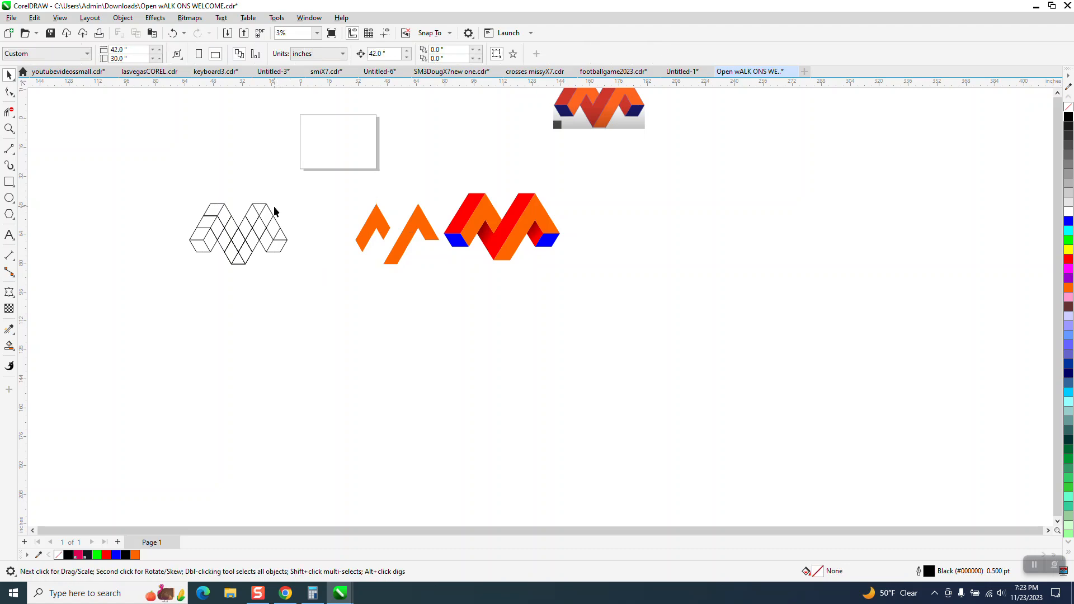
pyautogui.click(277, 221)
pyautogui.press('Down')
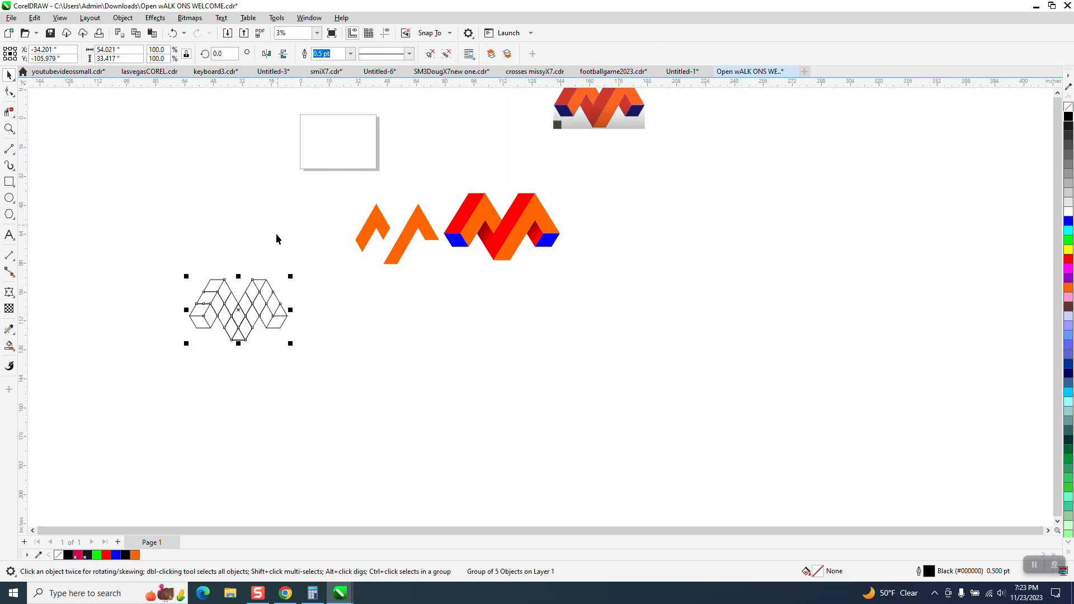
pyautogui.press('pagedown')
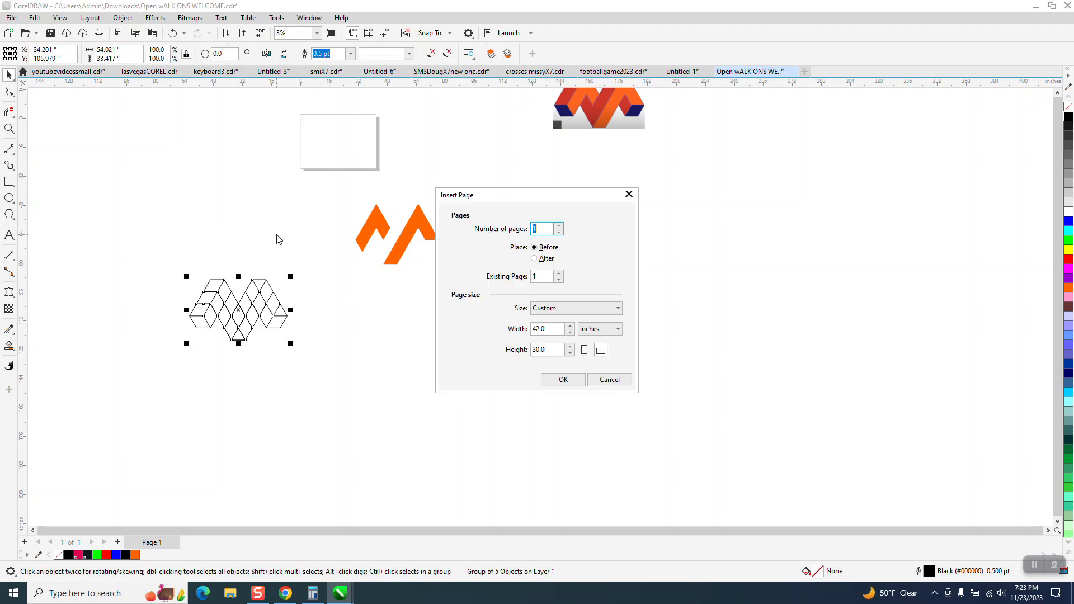
pyautogui.click(608, 379)
pyautogui.hotkey('ctrl', 'z')
# Move the selected wireframe 84 inches right, back over the welded orange shapes
pyautogui.press('Right')
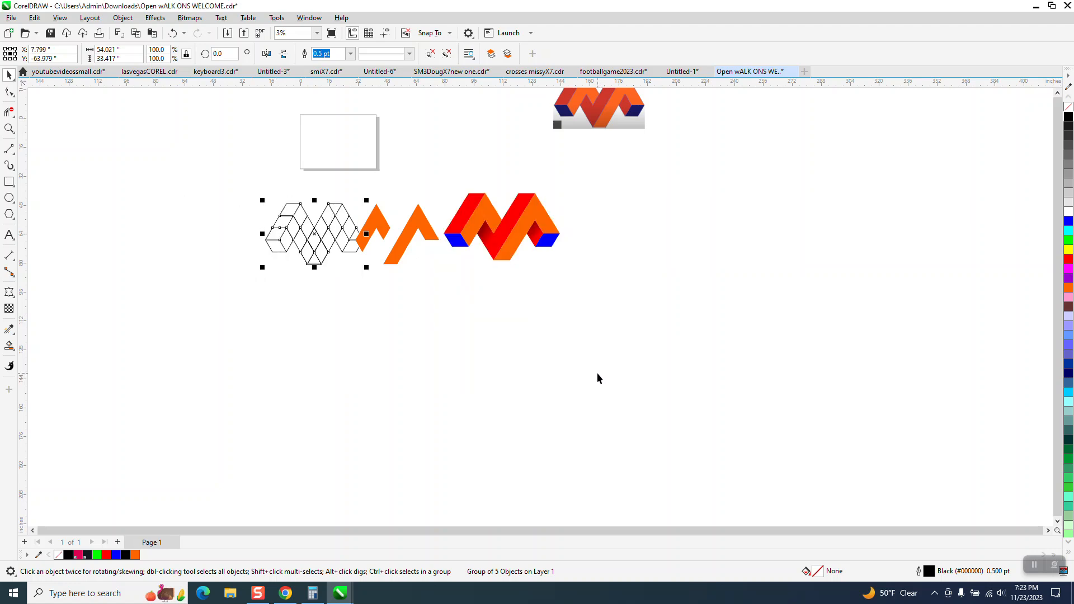
pyautogui.press('Right')
pyautogui.click(9, 128)
pyautogui.moveTo(334, 203); pyautogui.dragTo(556, 305)
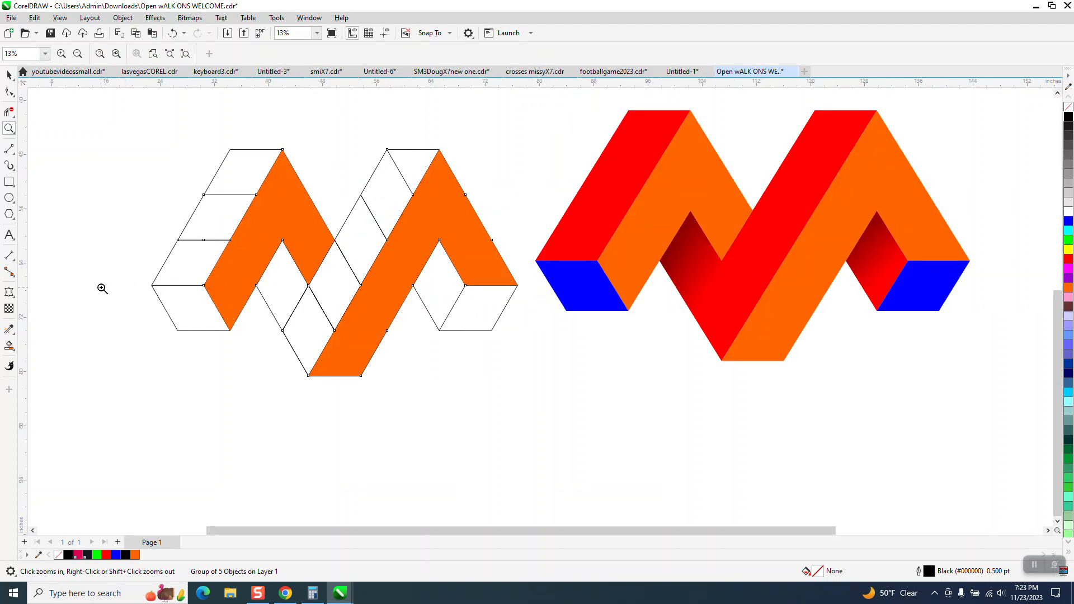
# Smart Fill the two lower end faces of the wireframe in blue and move them 42 inches down
pyautogui.click(9, 346)
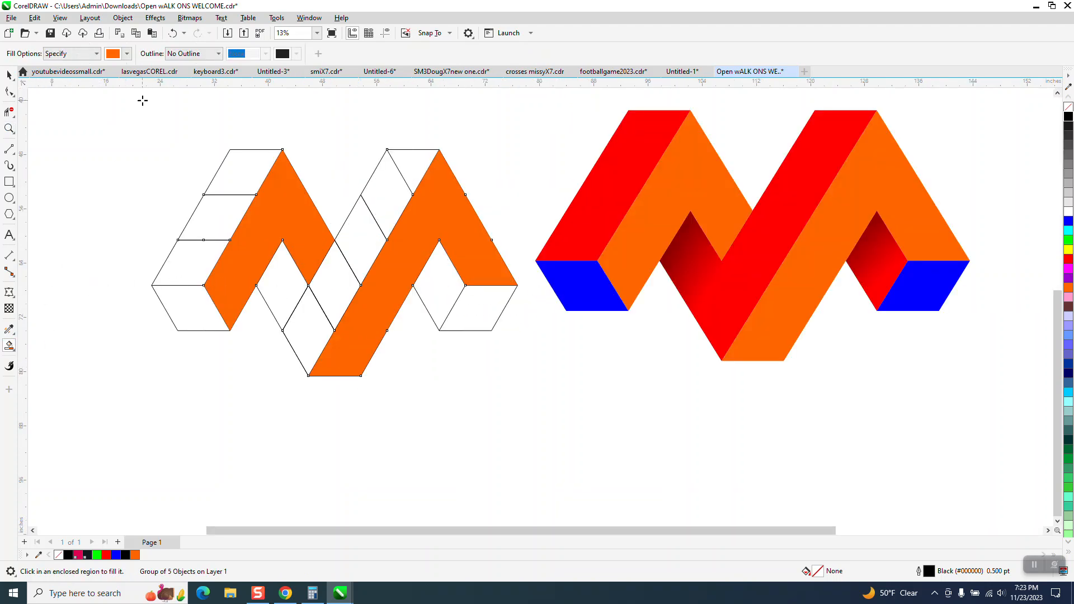
pyautogui.click(127, 53)
pyautogui.click(165, 127)
pyautogui.click(191, 312)
pyautogui.click(196, 321)
pyautogui.hotkey('ctrl', 'z')
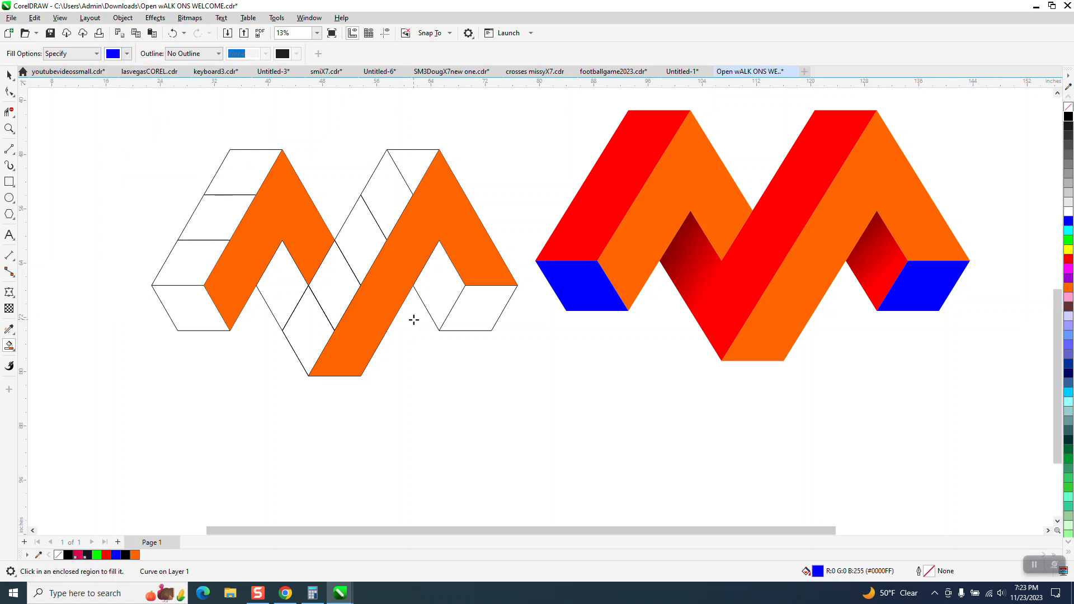
# Smart Fill the inner diamond under the right peak in red and move it 84 inches left
pyautogui.click(129, 54)
pyautogui.click(216, 125)
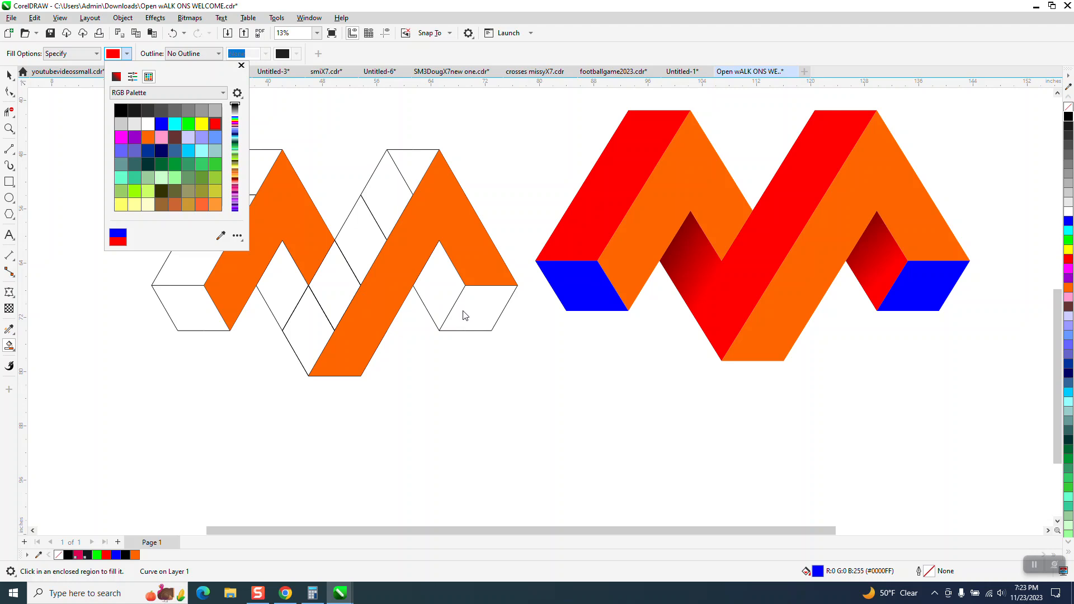
pyautogui.click(440, 300)
pyautogui.click(440, 295)
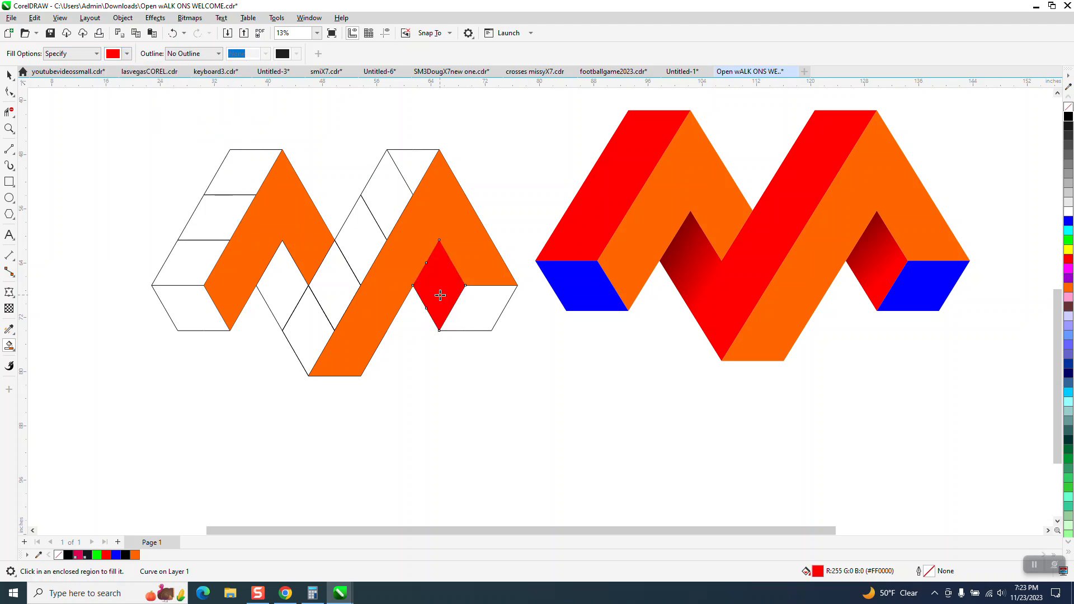
pyautogui.press('Left')
pyautogui.press('Left')
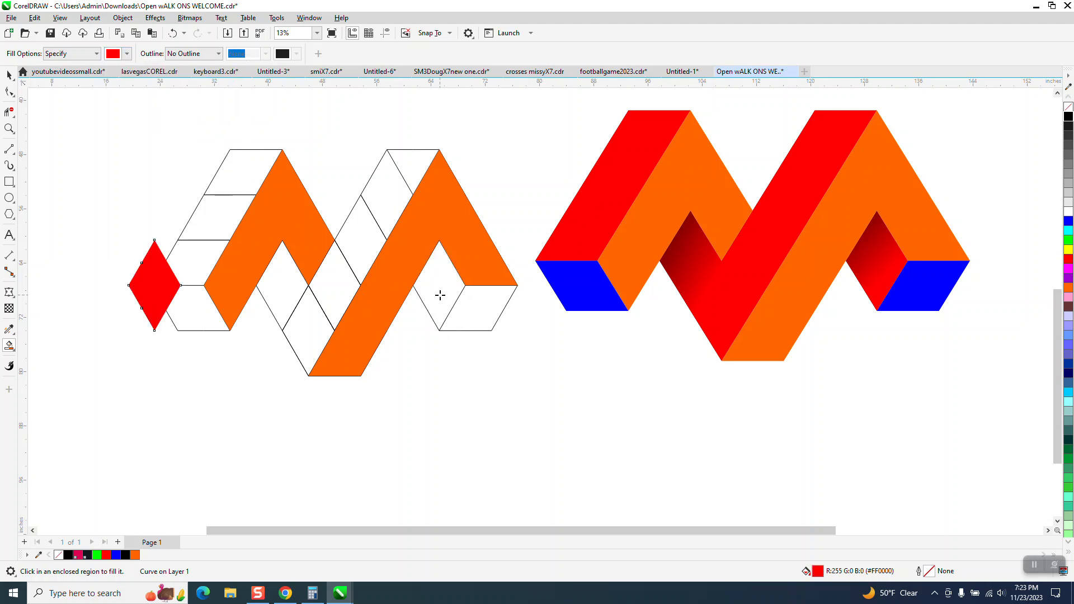
# Smart Fill the faces beside the long diagonal leg and under the left peak in red, moving each 42 inches left
pyautogui.click(417, 171)
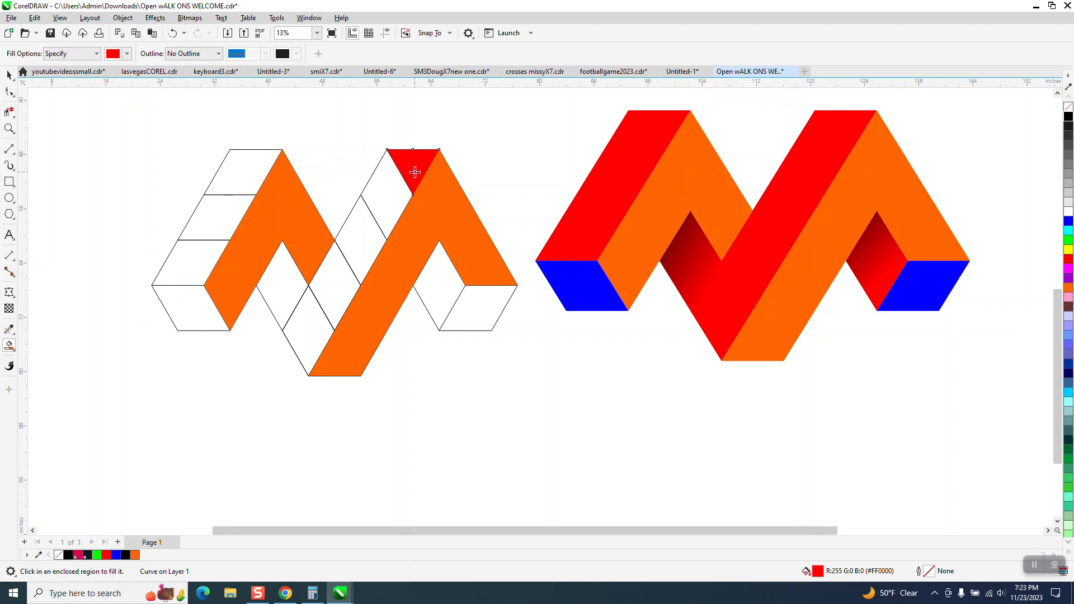
pyautogui.press('Left')
pyautogui.click(393, 196)
pyautogui.press('Left')
pyautogui.click(361, 247)
pyautogui.press('Left')
pyautogui.click(345, 268)
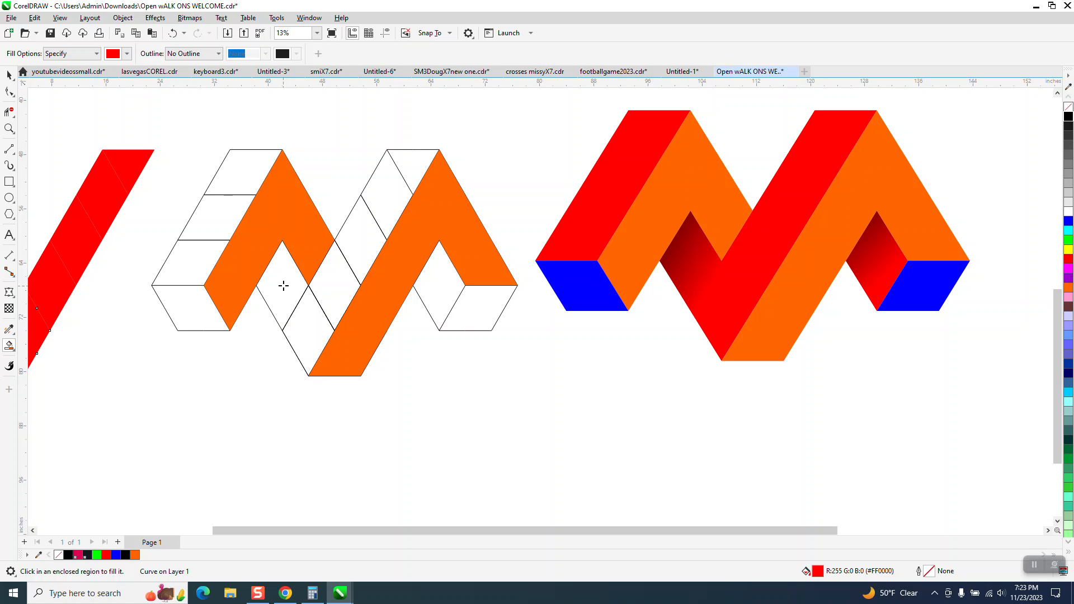
# Weld the red check-shaped pieces into one shape and move it 42 inches down and 42 inches right, between the blue faces
pyautogui.scroll(-2, 359, 249)
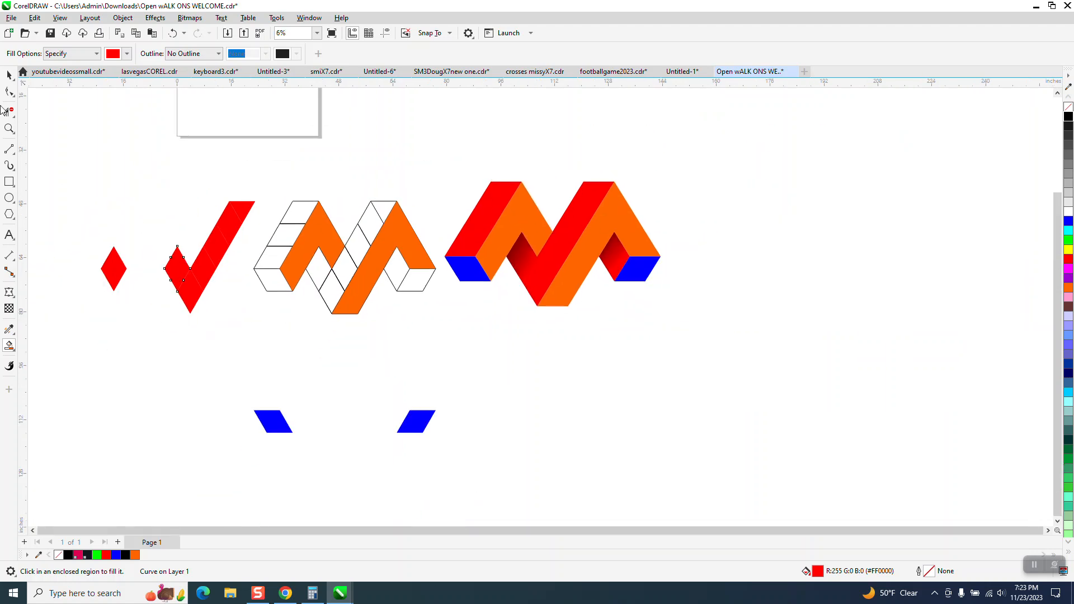
pyautogui.click(9, 74)
pyautogui.moveTo(140, 177); pyautogui.dragTo(258, 328)
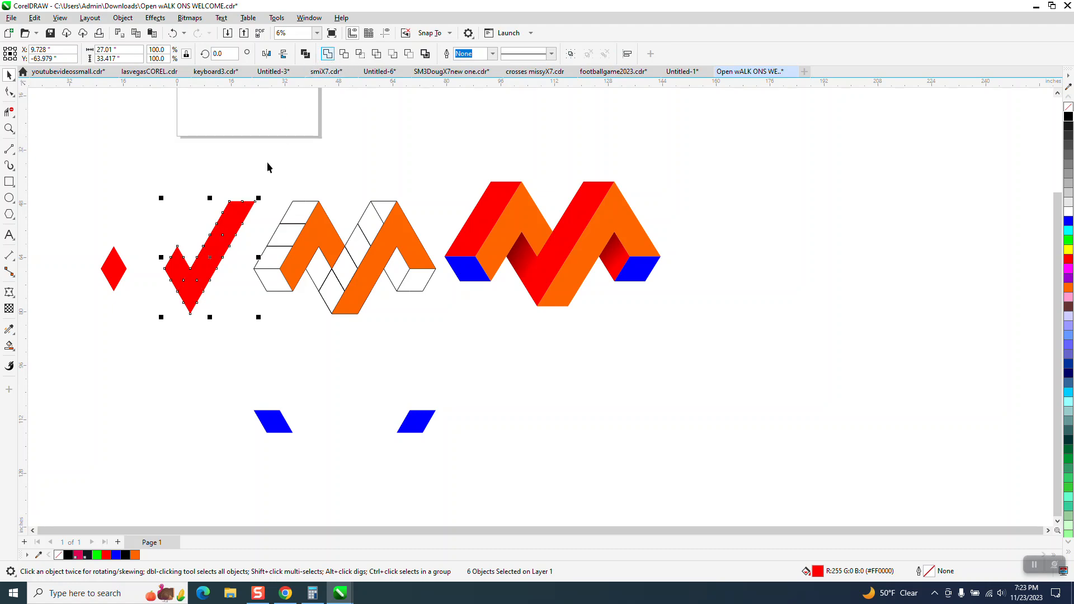
pyautogui.hotkey('ctrl', 'l')
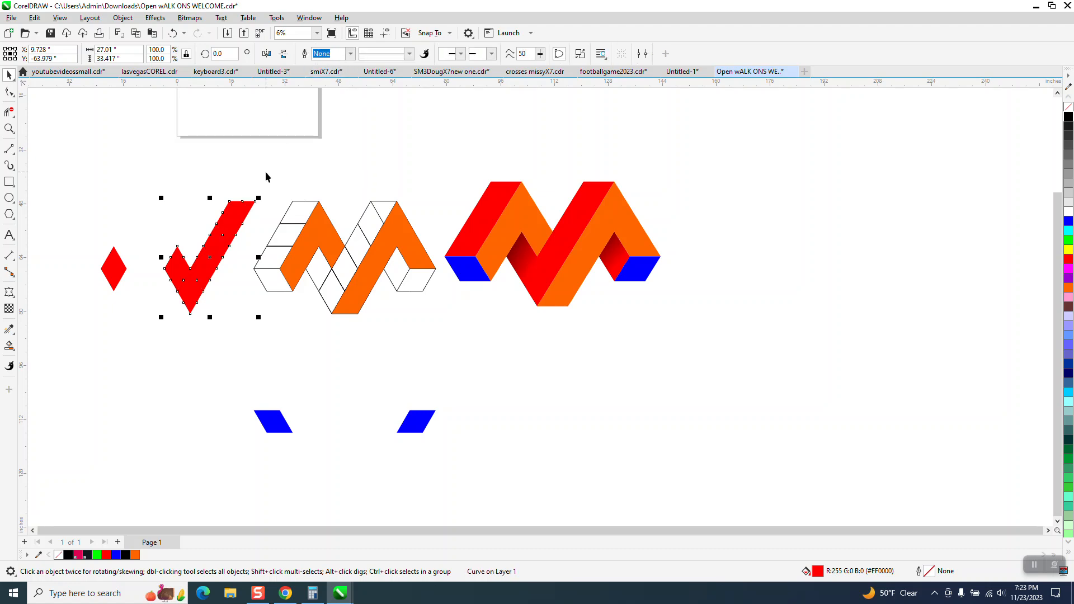
pyautogui.press('Down')
pyautogui.press('Right')
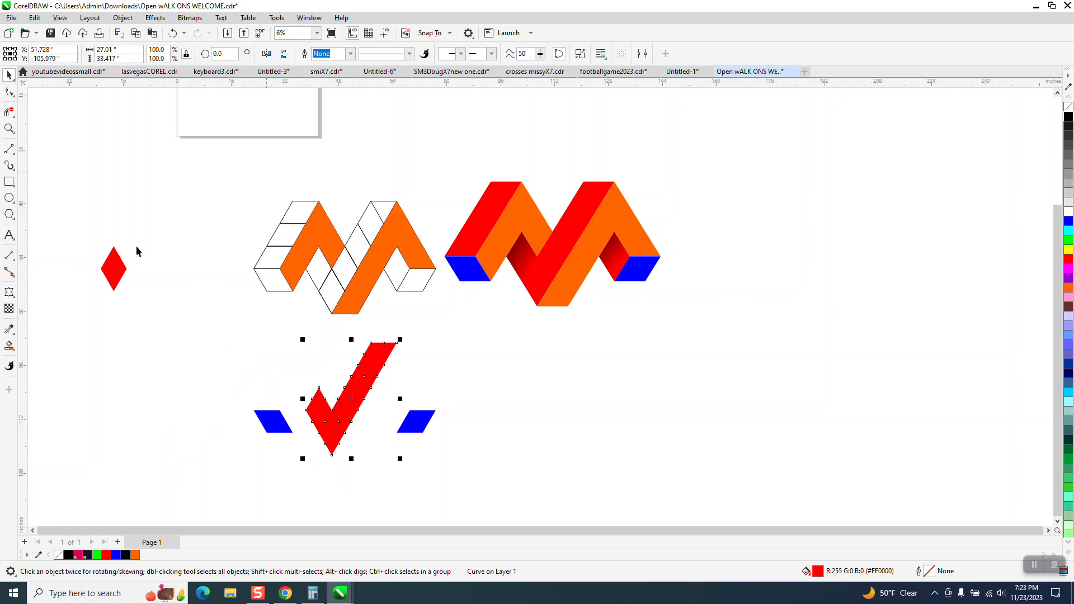
# Move the separate red diamond 42 inches down and 84 inches right, against the blue face beside the check shape
pyautogui.click(119, 263)
pyautogui.press('Down')
pyautogui.press('Right')
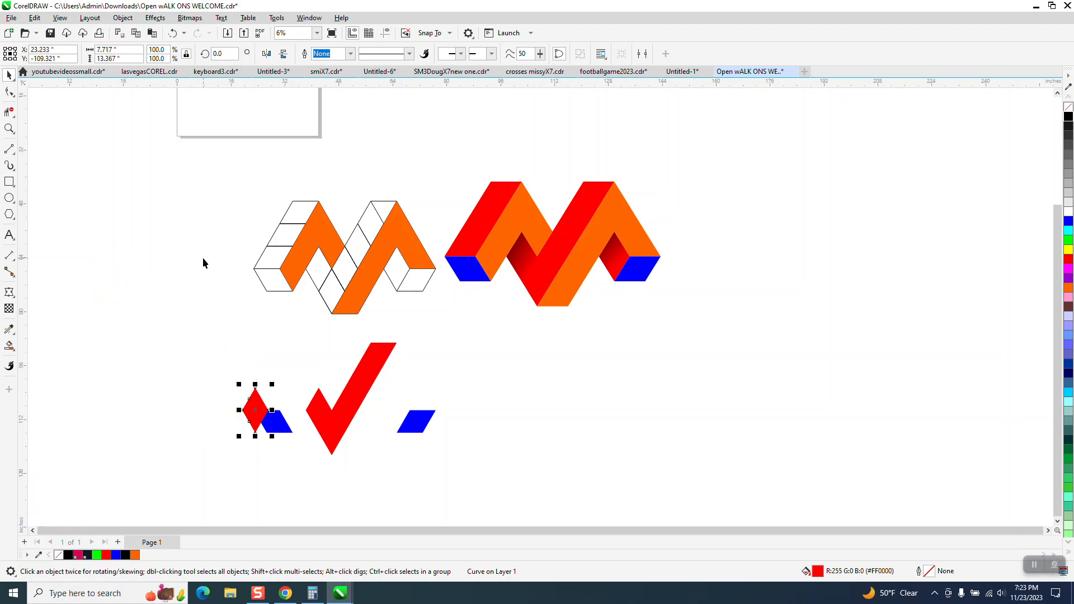
pyautogui.press('Right')
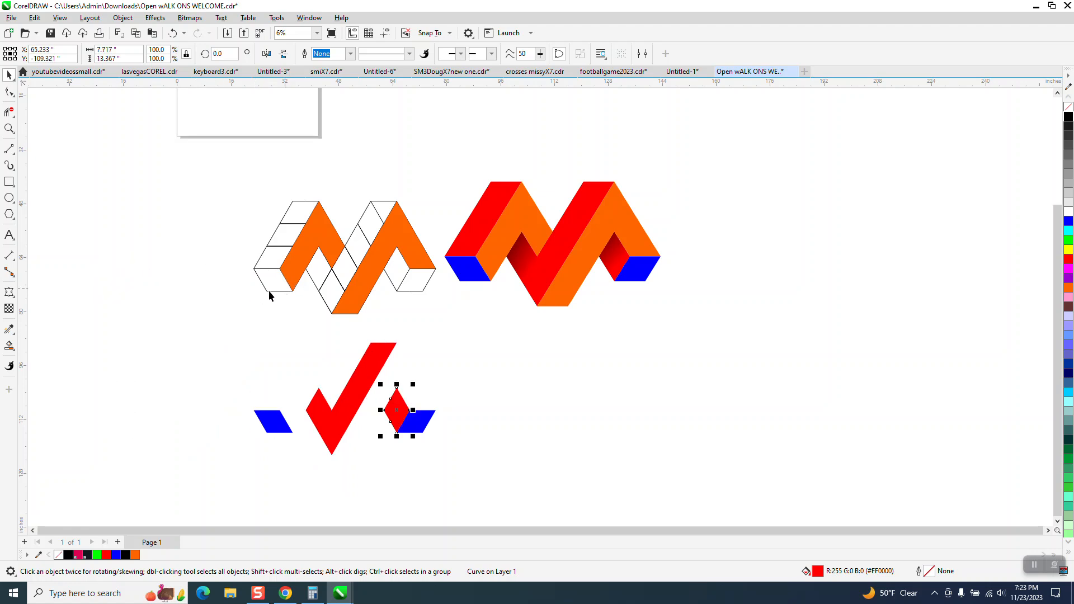
# Smart Fill the three stacked faces along the wireframe's outer left leg in red, moving each 42 inches left
pyautogui.click(9, 345)
pyautogui.click(294, 219)
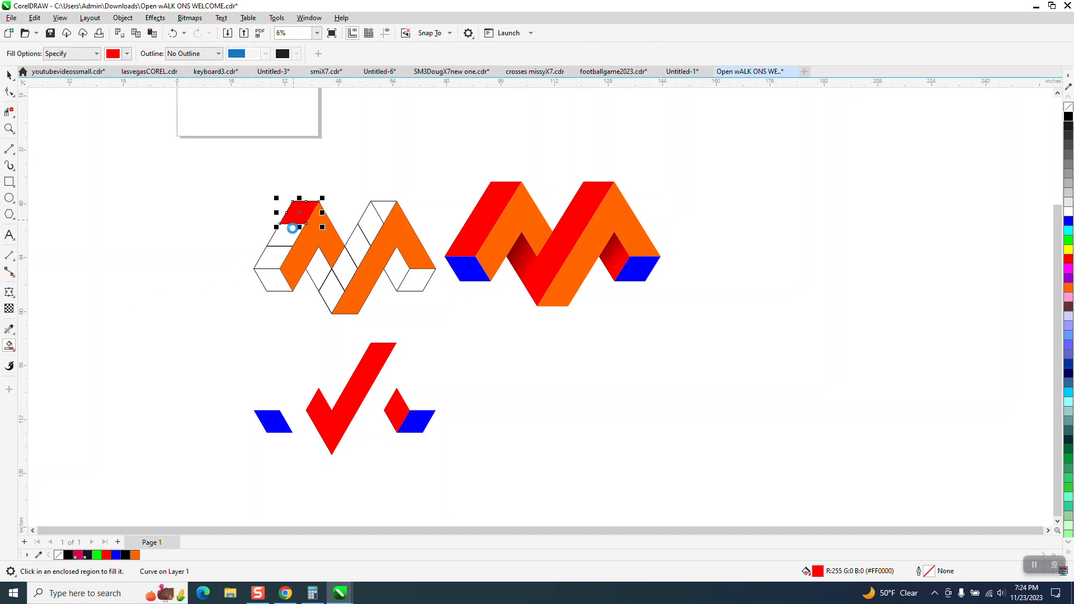
pyautogui.press('Left')
pyautogui.click(288, 239)
pyautogui.press('Left')
pyautogui.click(276, 259)
pyautogui.press('Left')
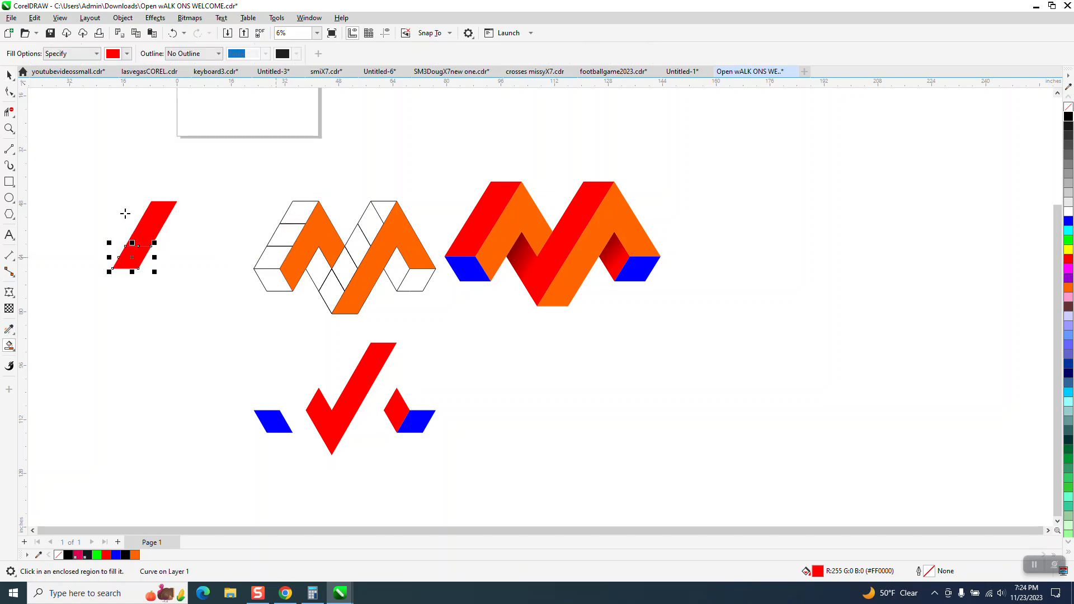
# Weld the three stacked red faces into one slanted bar
pyautogui.click(8, 75)
pyautogui.moveTo(79, 170); pyautogui.dragTo(120, 263)
pyautogui.moveTo(210, 306); pyautogui.dragTo(209, 305)
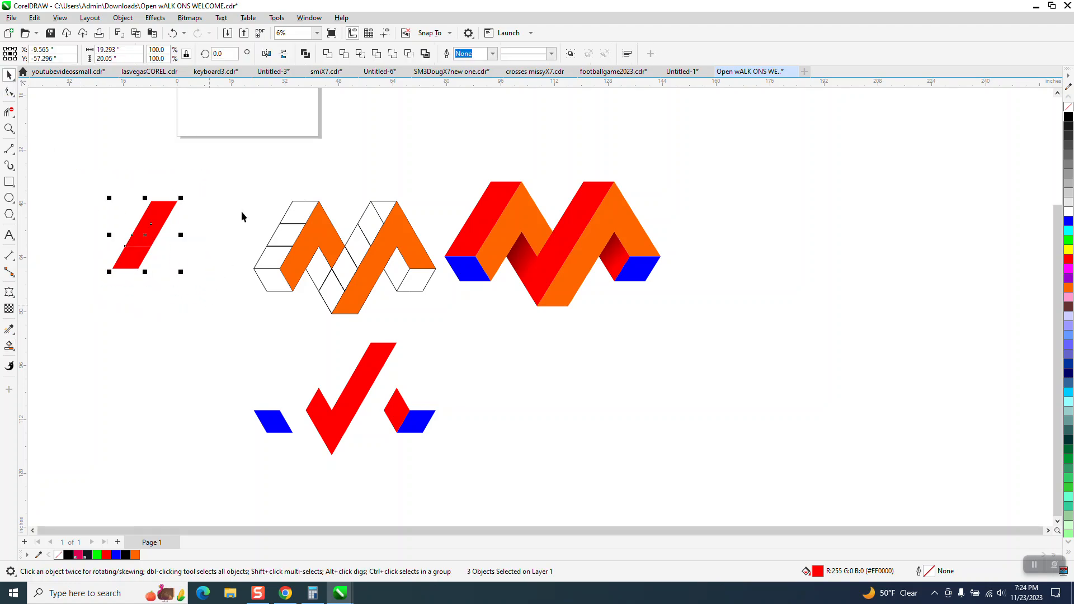
pyautogui.click(327, 54)
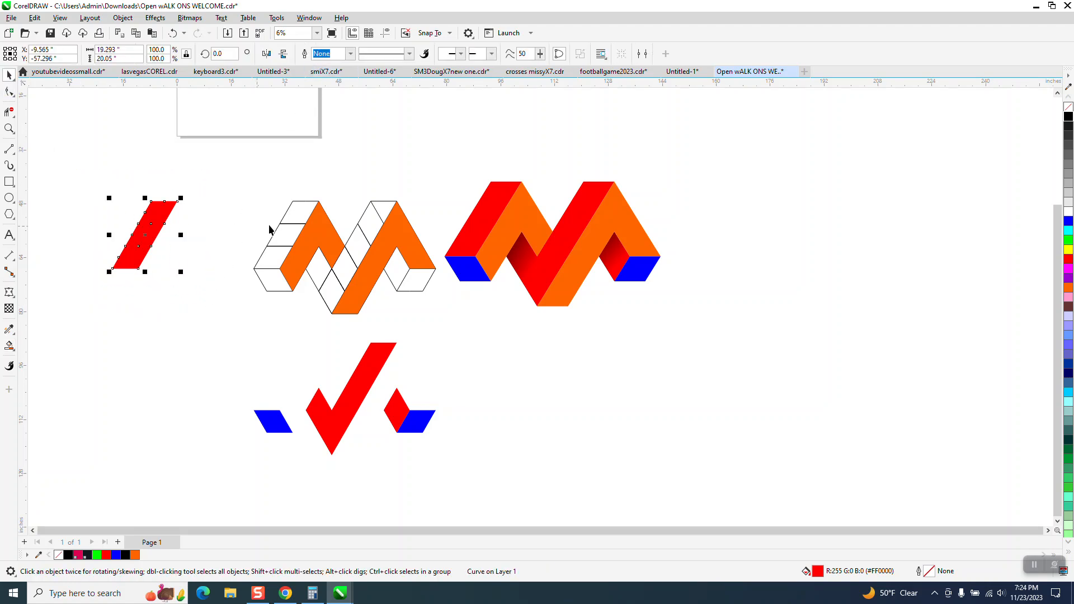
# Move the wireframe 42 inches up off the orange pieces and the welded red bar 42 inches right against them
pyautogui.click(280, 230)
pyautogui.moveTo(280, 229); pyautogui.dragTo(283, 89)
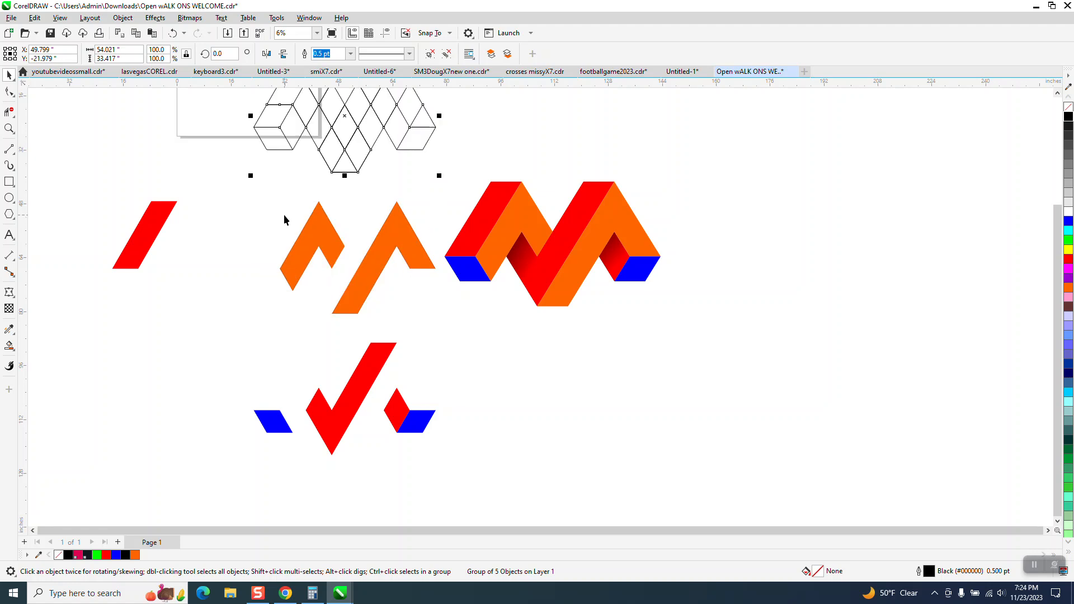
pyautogui.click(164, 232)
pyautogui.moveTo(164, 232); pyautogui.dragTo(306, 231)
# Move both blue faces, the red check shape and the red diamond 42 inches up to complete the M with the orange pieces
pyautogui.click(280, 421)
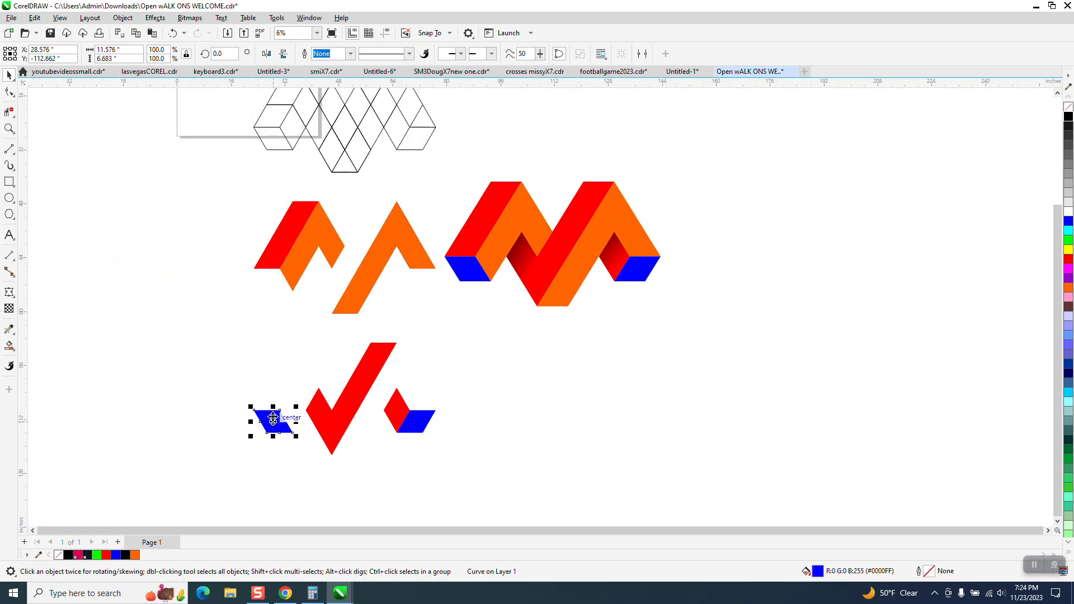
pyautogui.hotkey('ctrl', 'r')
pyautogui.hotkey('ctrl', 'z')
pyautogui.hotkey('ctrl', 'z')
pyautogui.click(418, 423)
pyautogui.moveTo(416, 423); pyautogui.dragTo(419, 280)
pyautogui.click(358, 386)
pyautogui.moveTo(358, 386); pyautogui.dragTo(358, 243)
pyautogui.click(398, 413)
pyautogui.hotkey('ctrl', 'r')
pyautogui.click(320, 377)
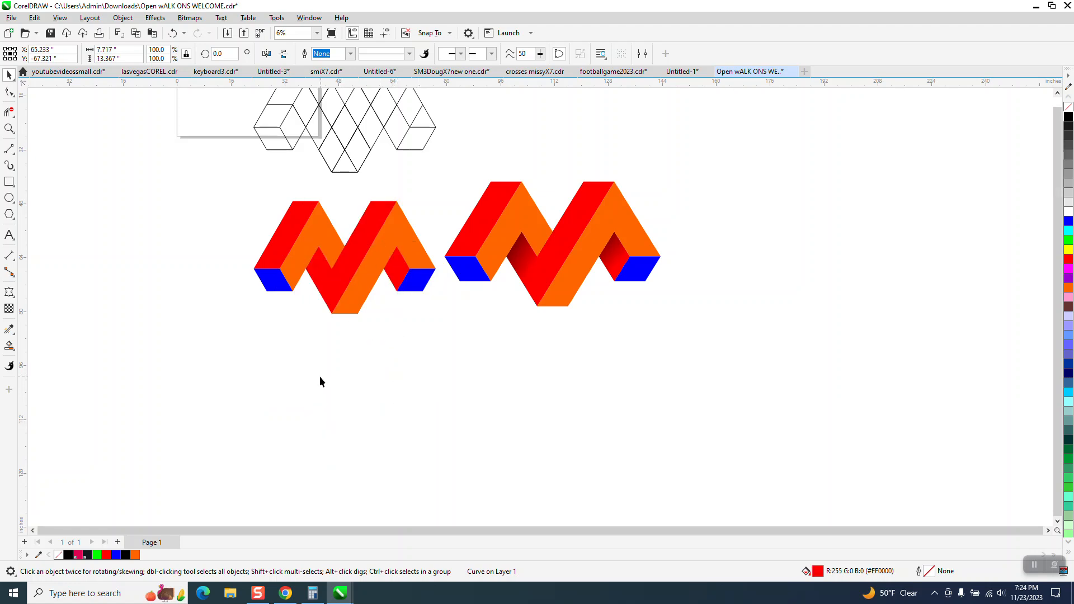
# Move the wireframe group to the empty area right of both colored M logos
pyautogui.click(10, 130)
pyautogui.rightClick(363, 363)
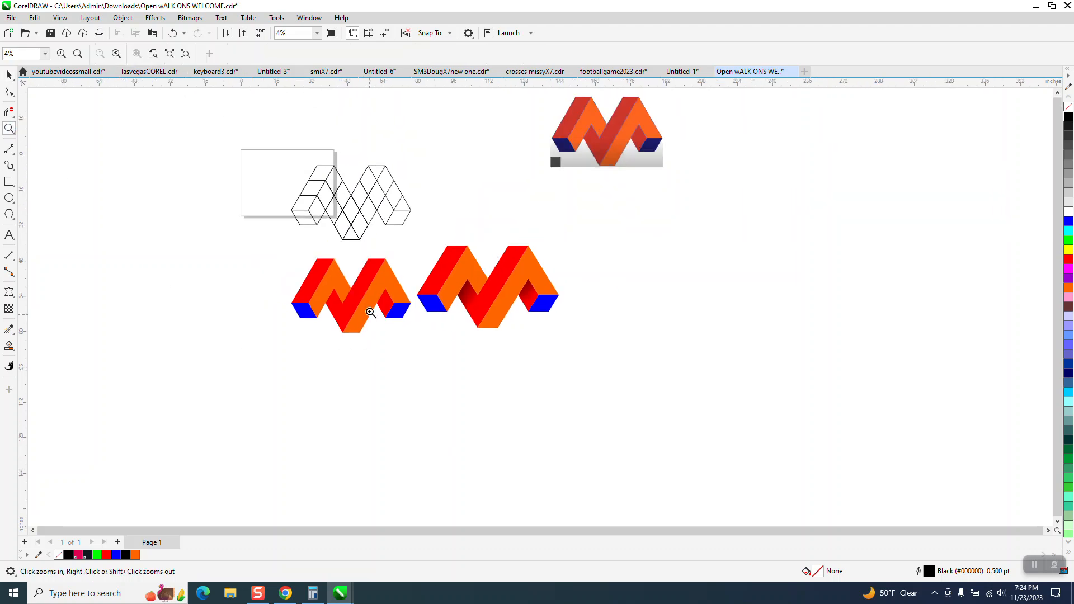
pyautogui.click(9, 75)
pyautogui.moveTo(277, 150); pyautogui.dragTo(479, 252)
pyautogui.moveTo(359, 210); pyautogui.dragTo(673, 281)
pyautogui.click(9, 129)
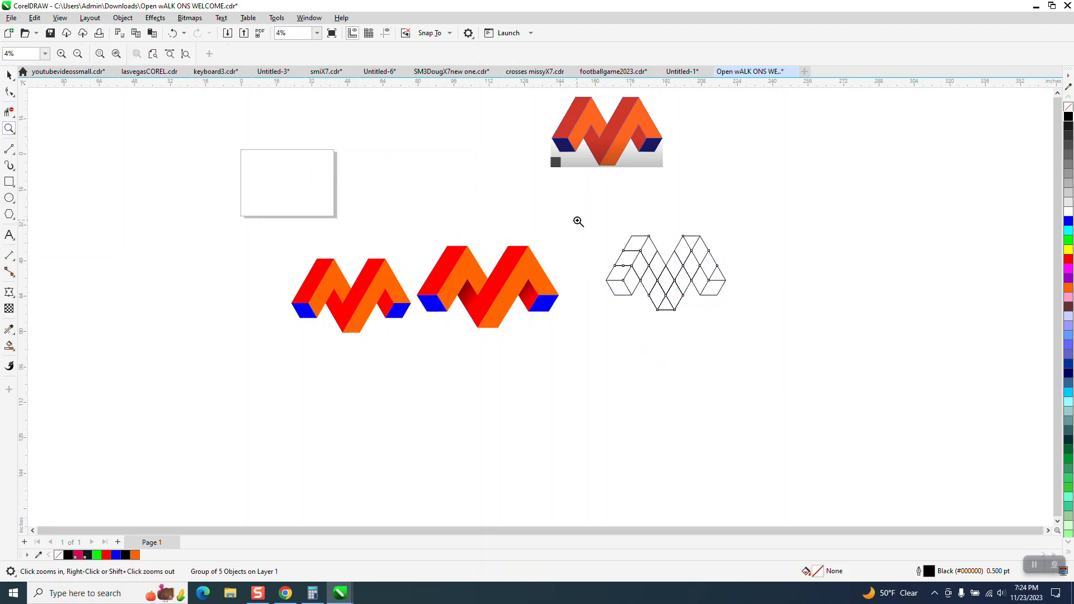
pyautogui.moveTo(754, 326); pyautogui.dragTo(761, 336)
pyautogui.scroll(-3, 440, 347)
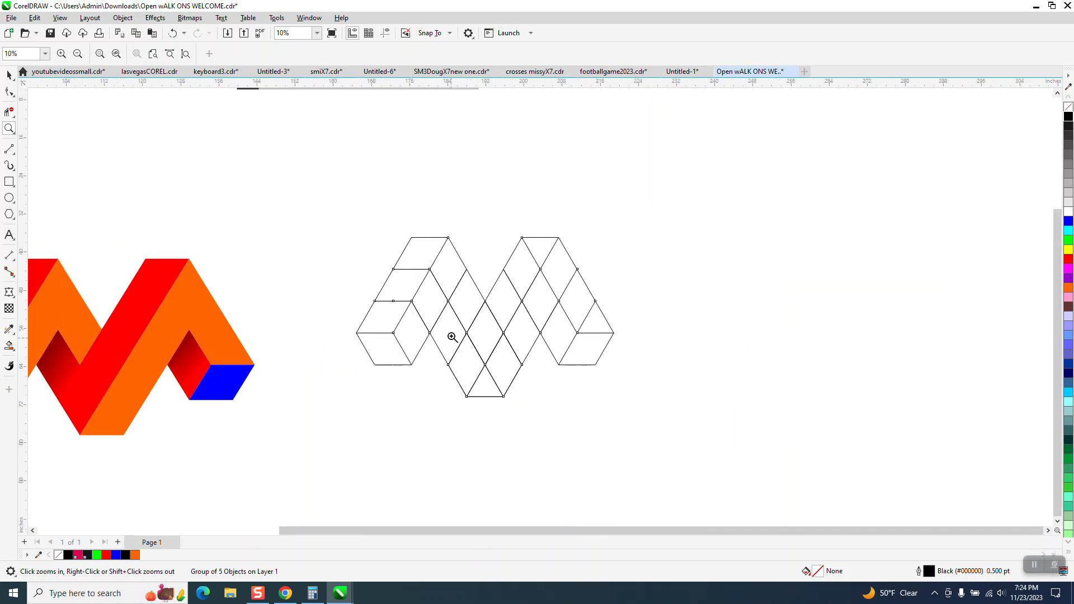
pyautogui.scroll(-2, 347, 329)
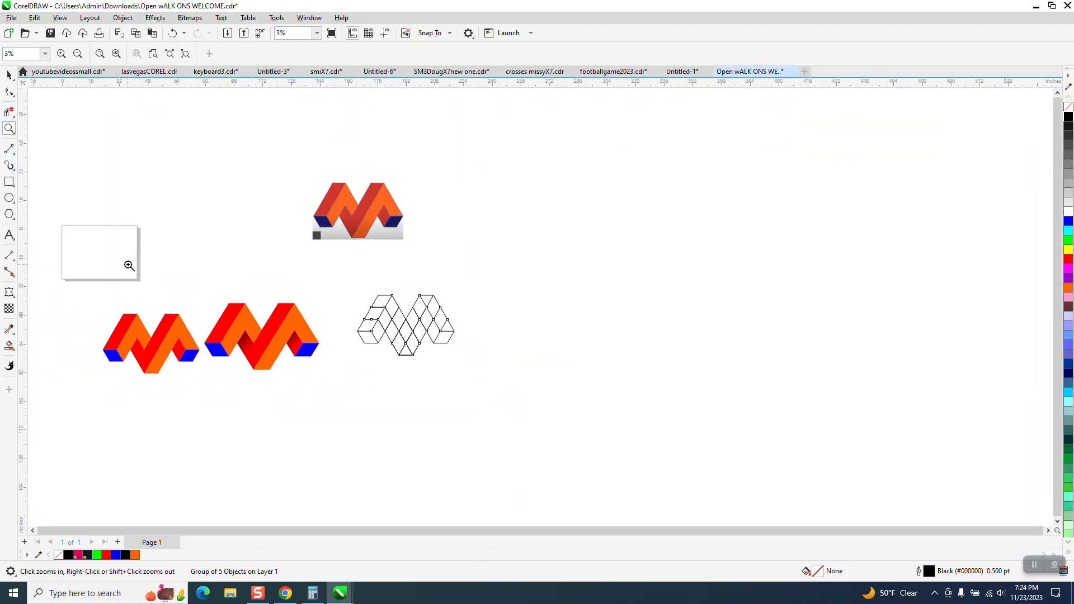
# Apply a red-to-black fountain fill to the smaller M's inner diamond, darkening toward its upper left
pyautogui.moveTo(443, 404); pyautogui.dragTo(443, 403)
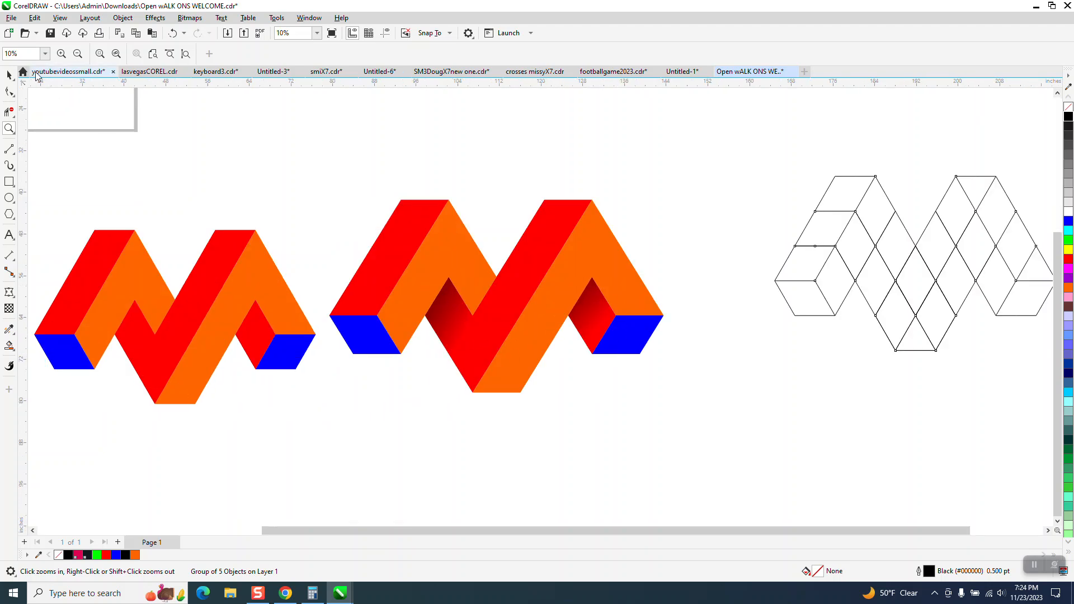
pyautogui.click(9, 75)
pyautogui.click(255, 347)
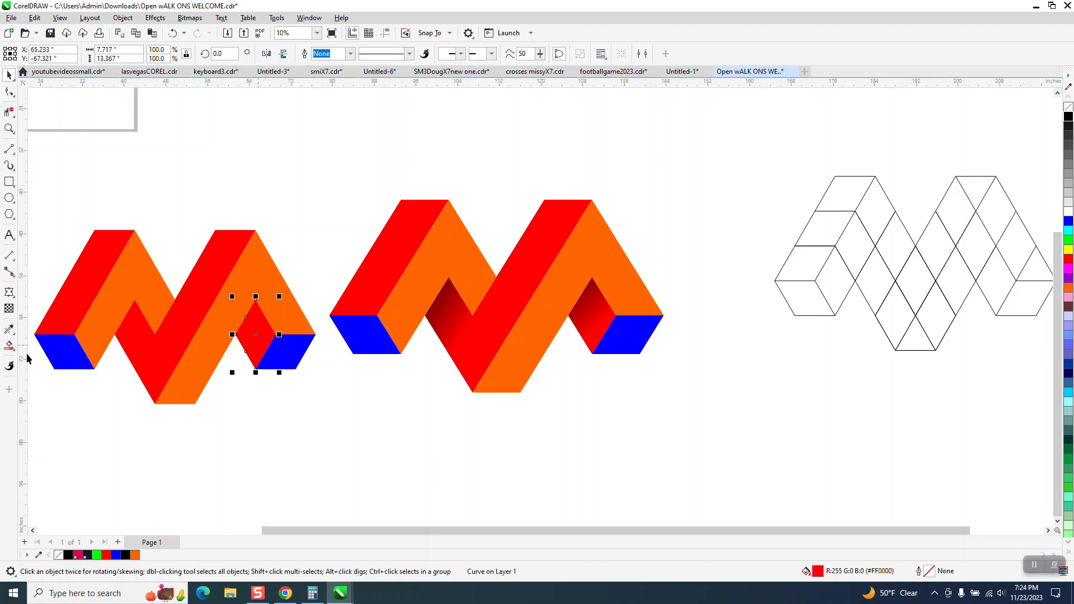
pyautogui.click(9, 345)
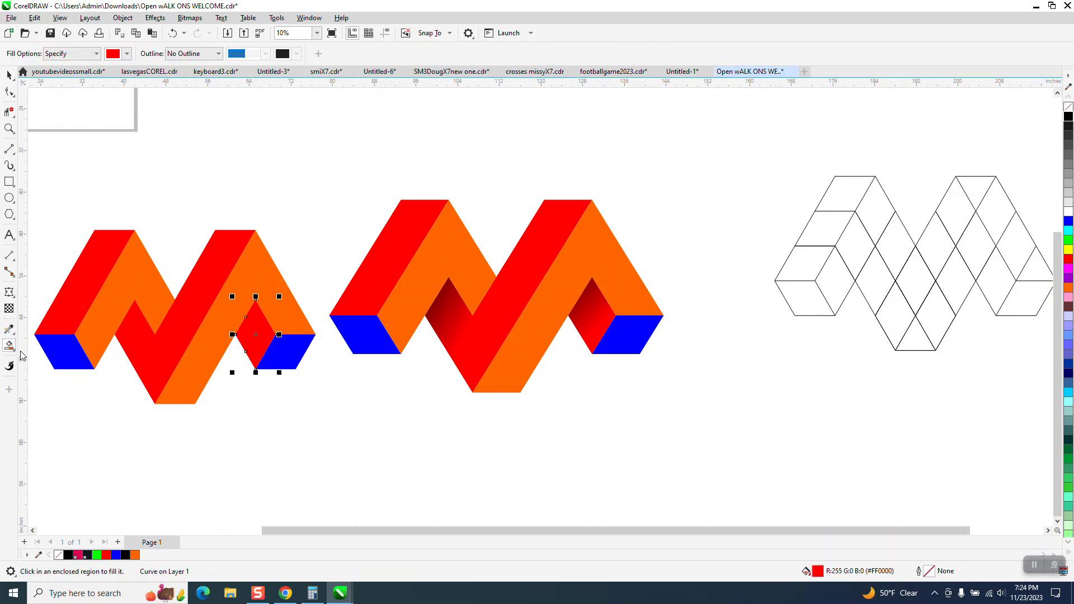
pyautogui.click(14, 351)
pyautogui.click(55, 345)
pyautogui.moveTo(264, 346); pyautogui.dragTo(226, 296)
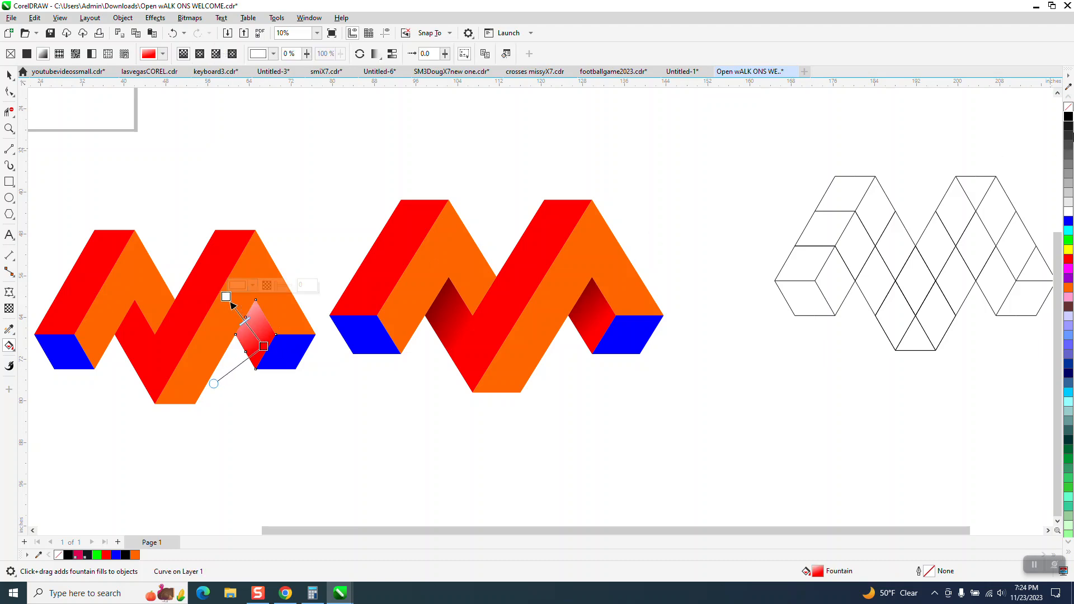
pyautogui.moveTo(1069, 117); pyautogui.dragTo(209, 286)
pyautogui.press('space')
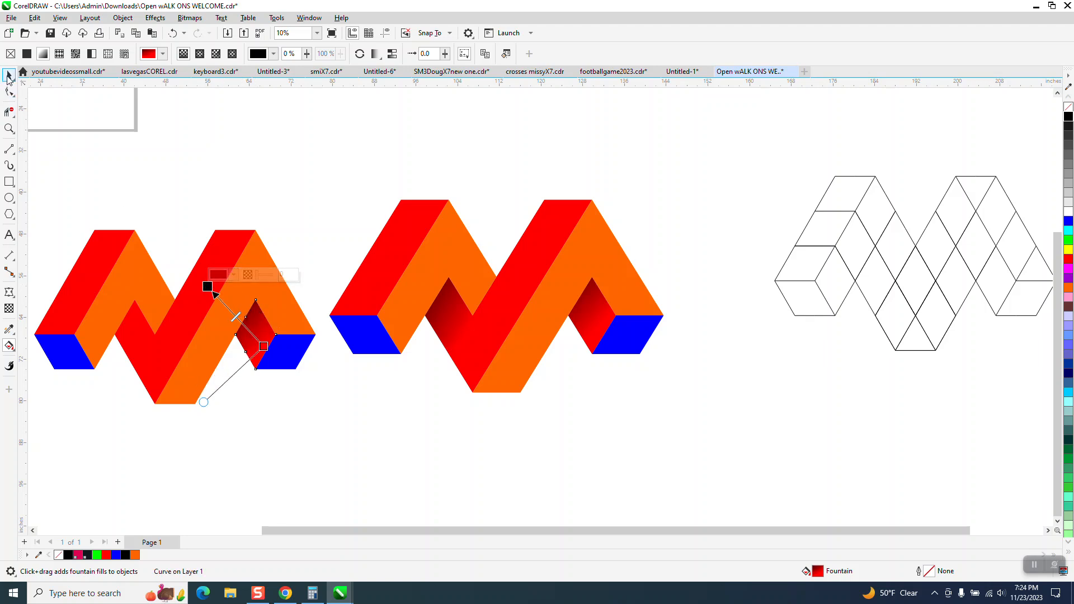
# Apply a red-to-black fountain fill to the smaller M's red check shape, angled so only its short arm under the left peak darkens
pyautogui.click(149, 365)
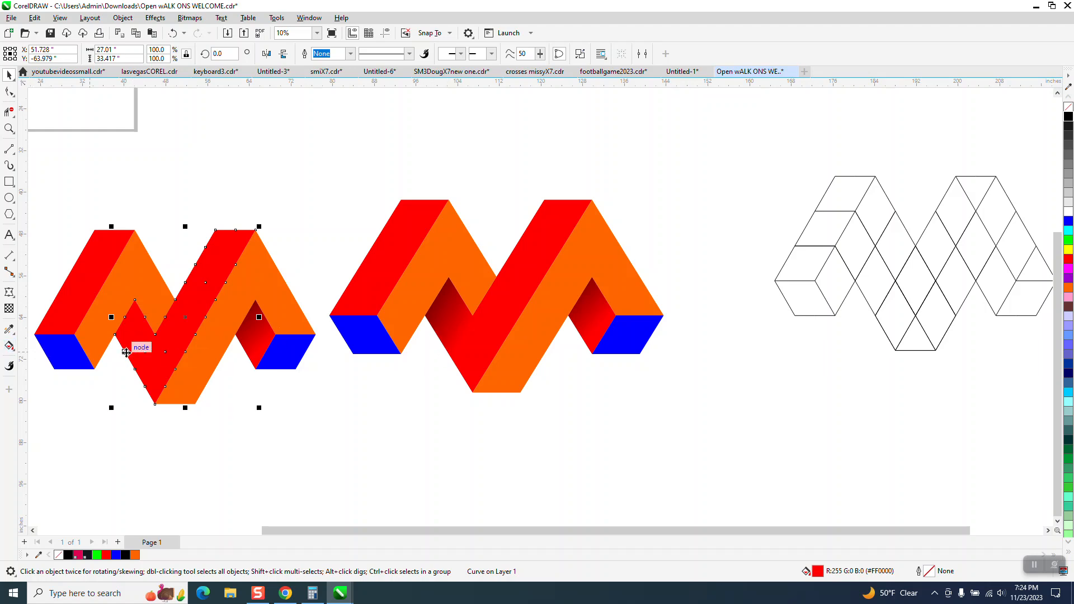
pyautogui.click(12, 351)
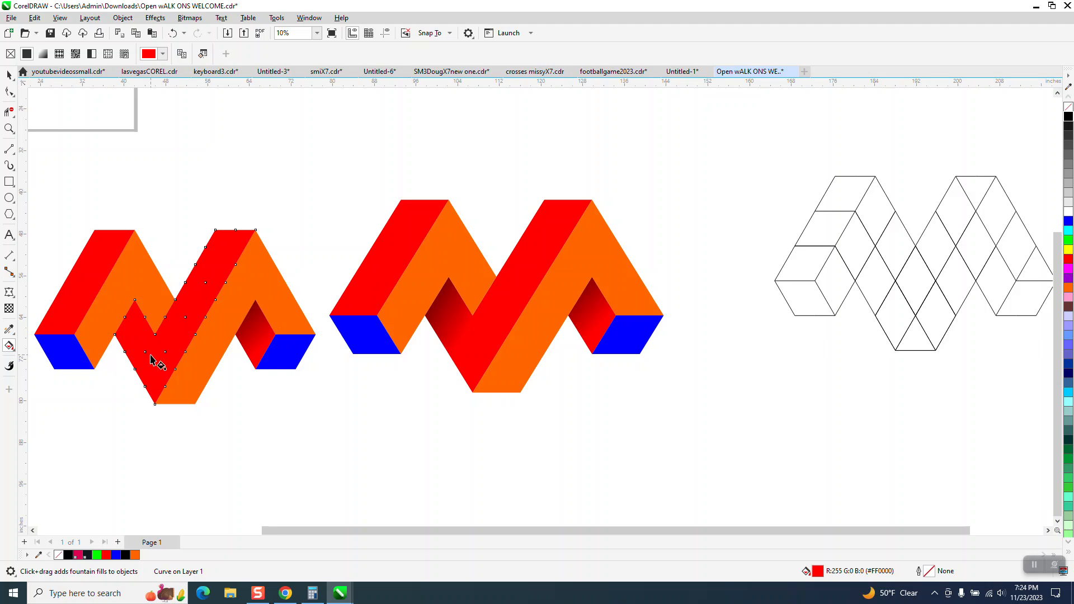
pyautogui.moveTo(159, 359); pyautogui.dragTo(116, 297)
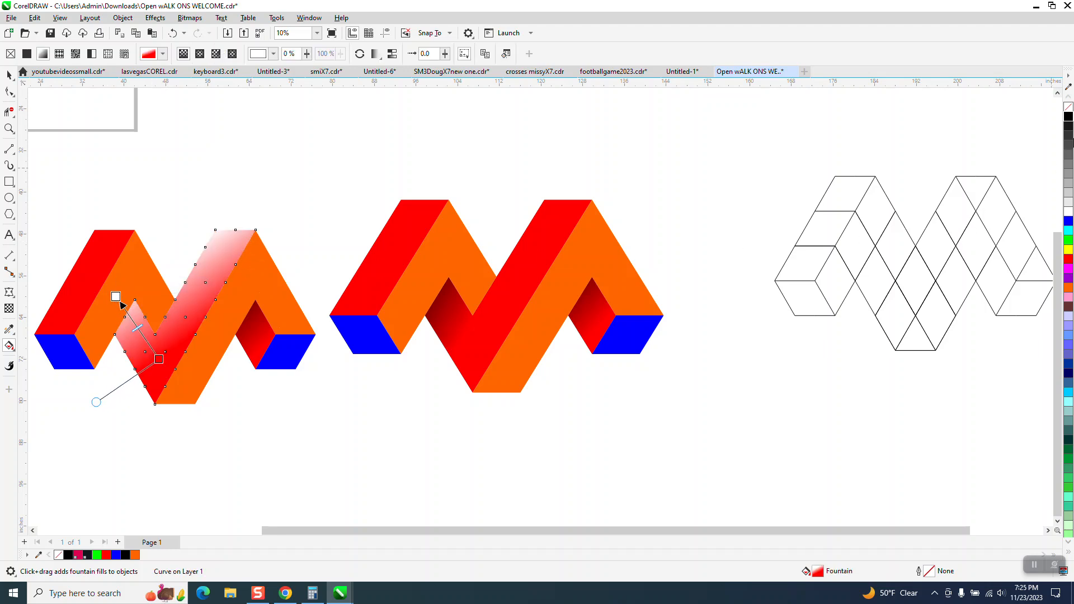
pyautogui.moveTo(1068, 116); pyautogui.dragTo(119, 299)
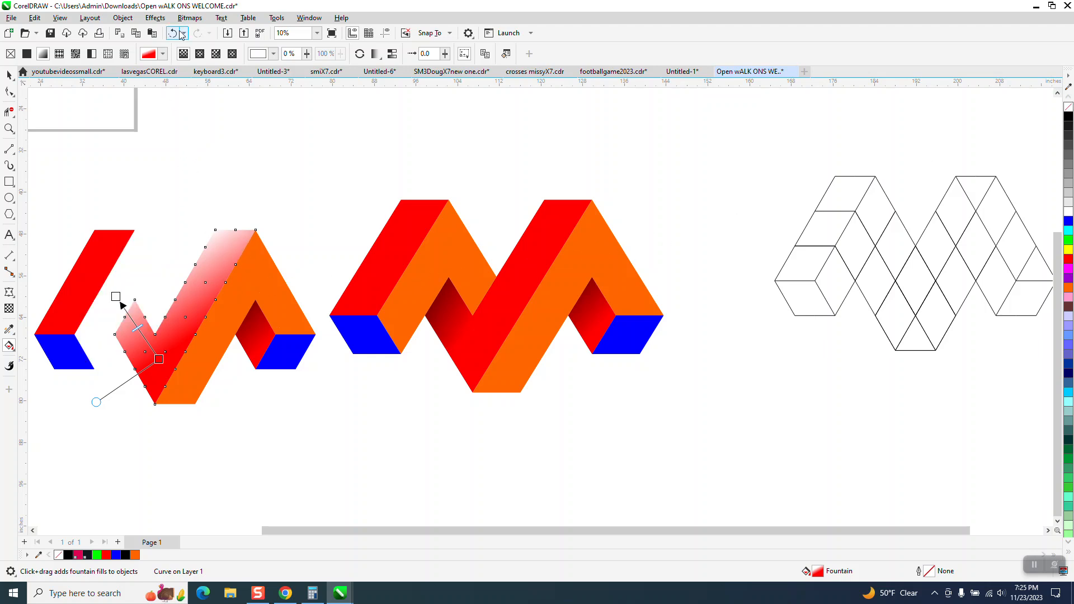
pyautogui.click(173, 33)
pyautogui.moveTo(1068, 116); pyautogui.dragTo(117, 300)
pyautogui.moveTo(96, 402); pyautogui.dragTo(128, 427)
pyautogui.moveTo(159, 358); pyautogui.dragTo(152, 350)
pyautogui.click(134, 421)
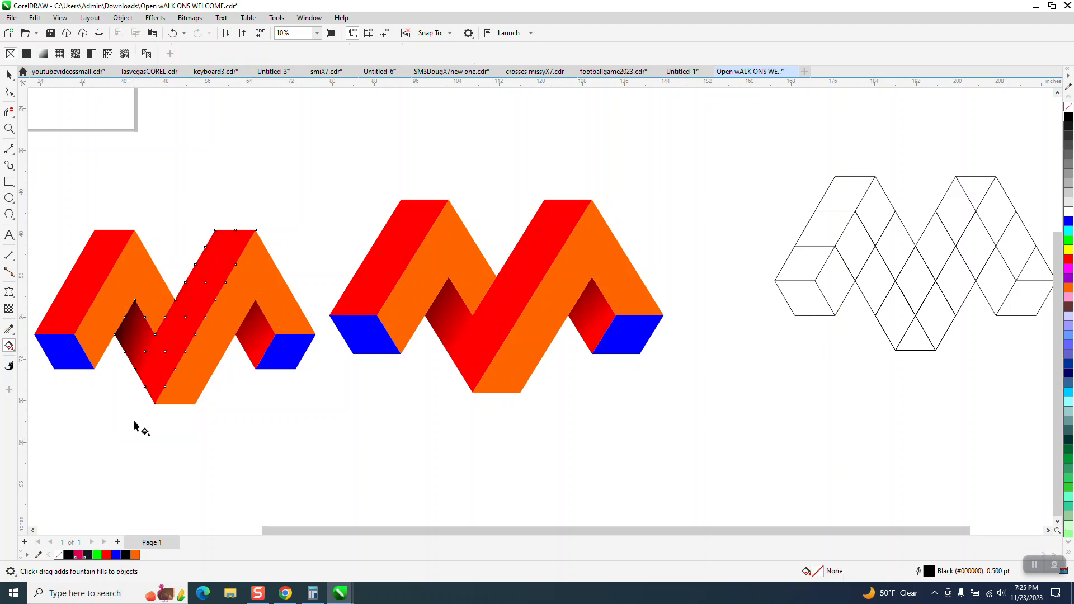
# Delete the reference bitmap and group the seven pieces of the smaller M logo
pyautogui.scroll(-1, 231, 420)
pyautogui.click(9, 74)
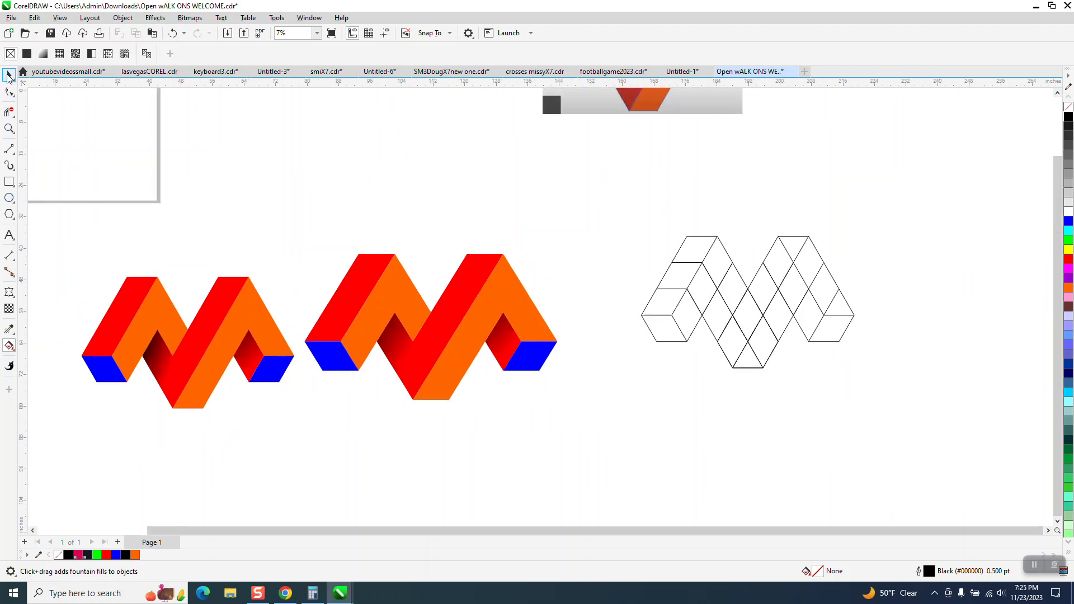
pyautogui.moveTo(312, 430); pyautogui.dragTo(313, 430)
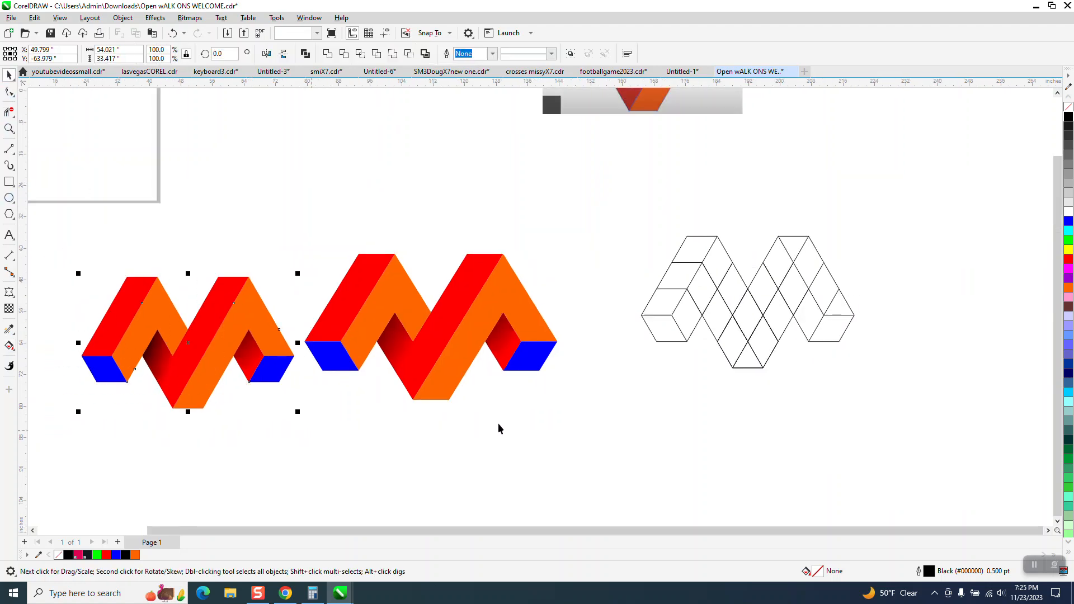
pyautogui.scroll(-1, 494, 431)
pyautogui.click(620, 207)
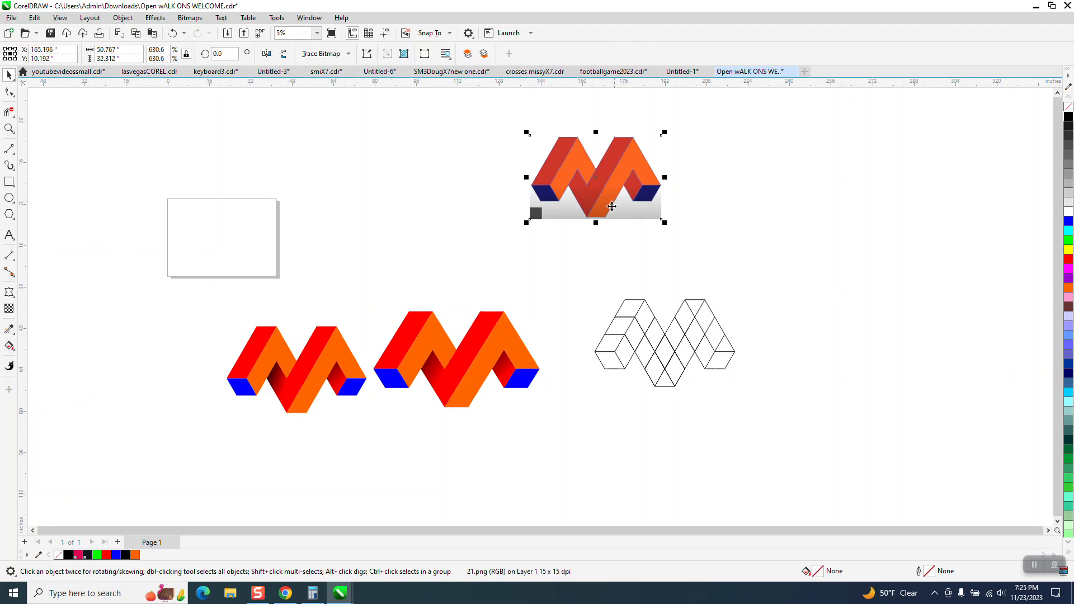
pyautogui.press('Delete')
pyautogui.moveTo(401, 428); pyautogui.dragTo(397, 431)
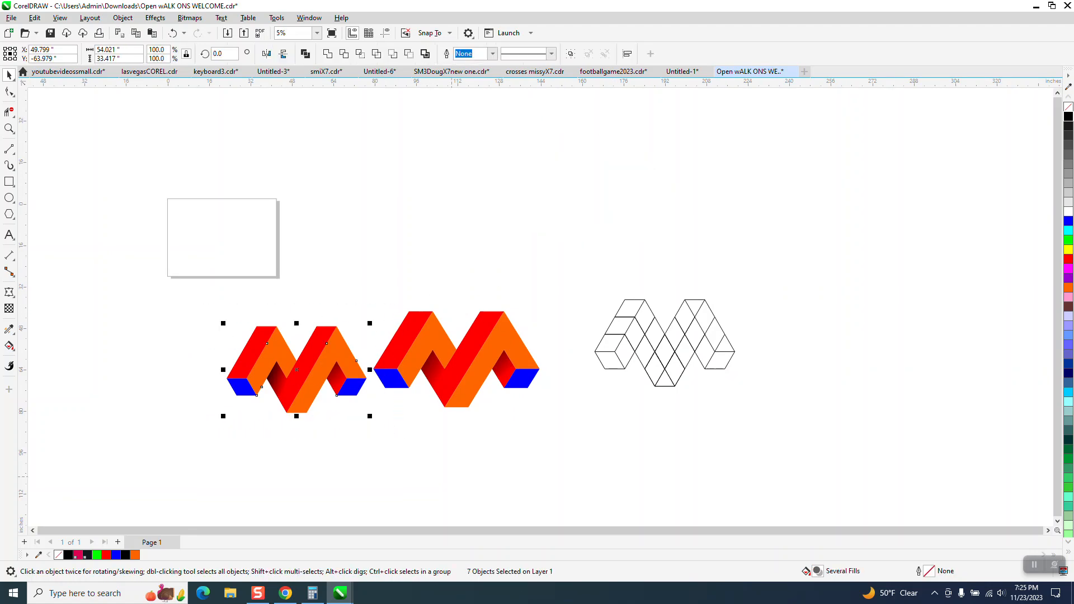
pyautogui.hotkey('ctrl', 'g')
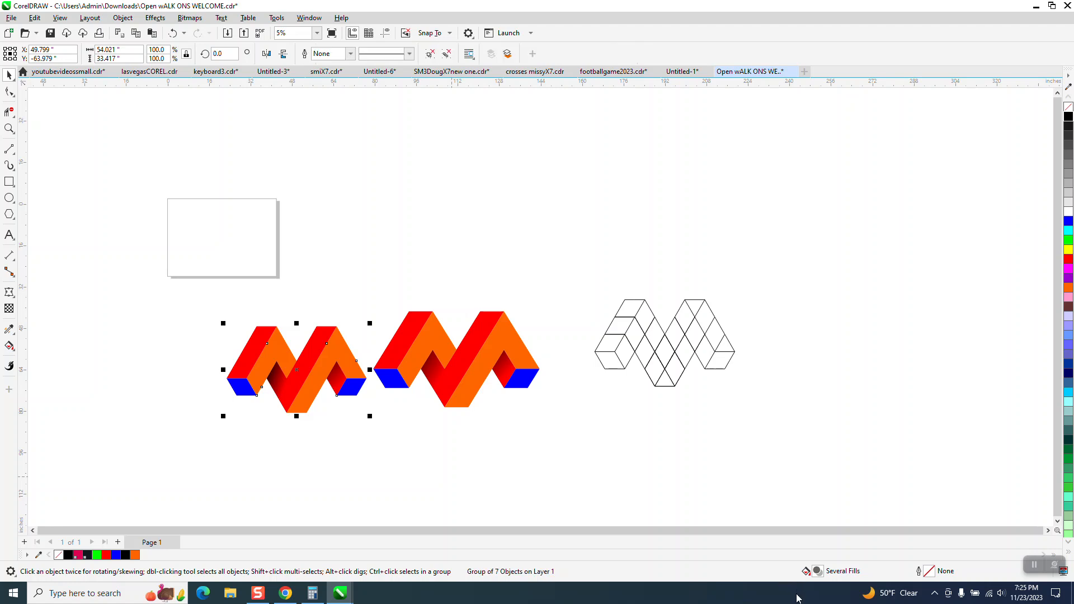